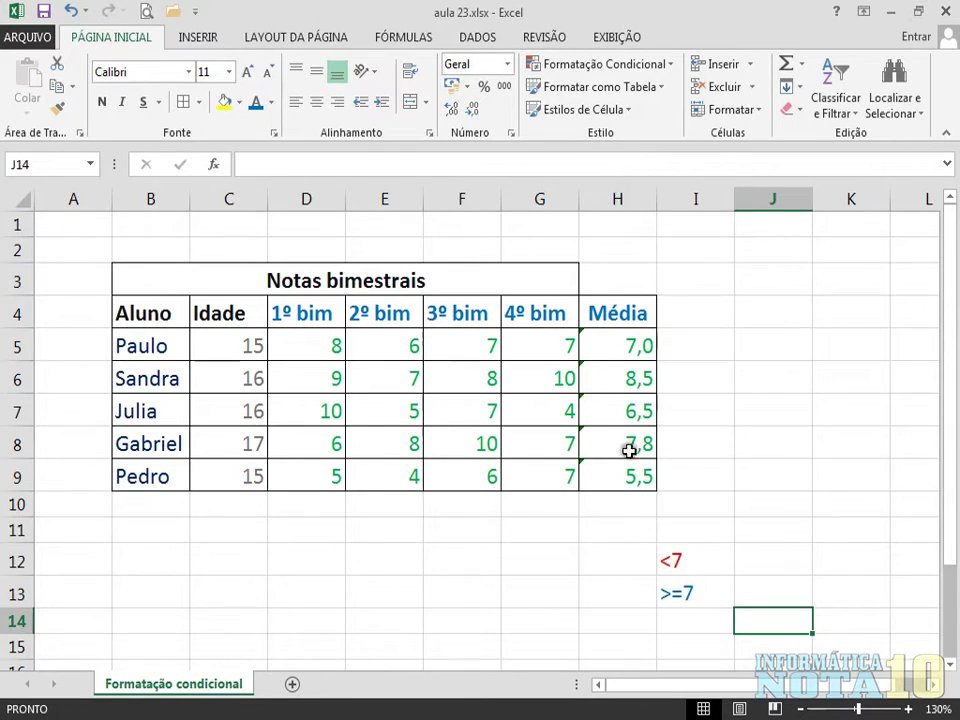
Start a less-than highlight rule for the Média values in H5:H9 and set its threshold to 7
left_click(613, 341)
left_click_drag(613, 341, 625, 487)
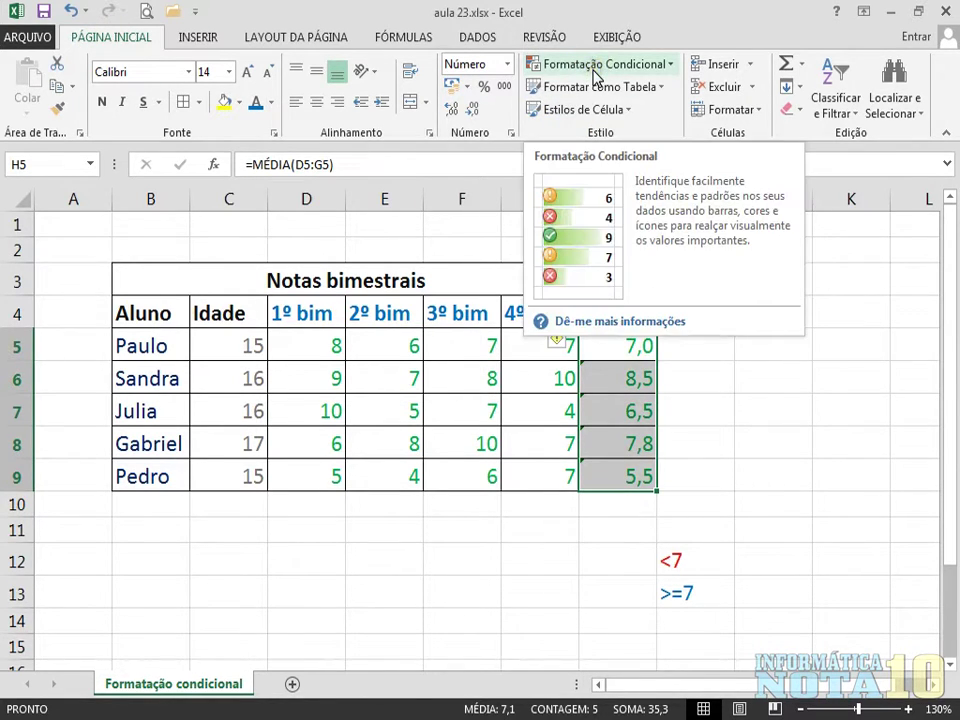
left_click(650, 68)
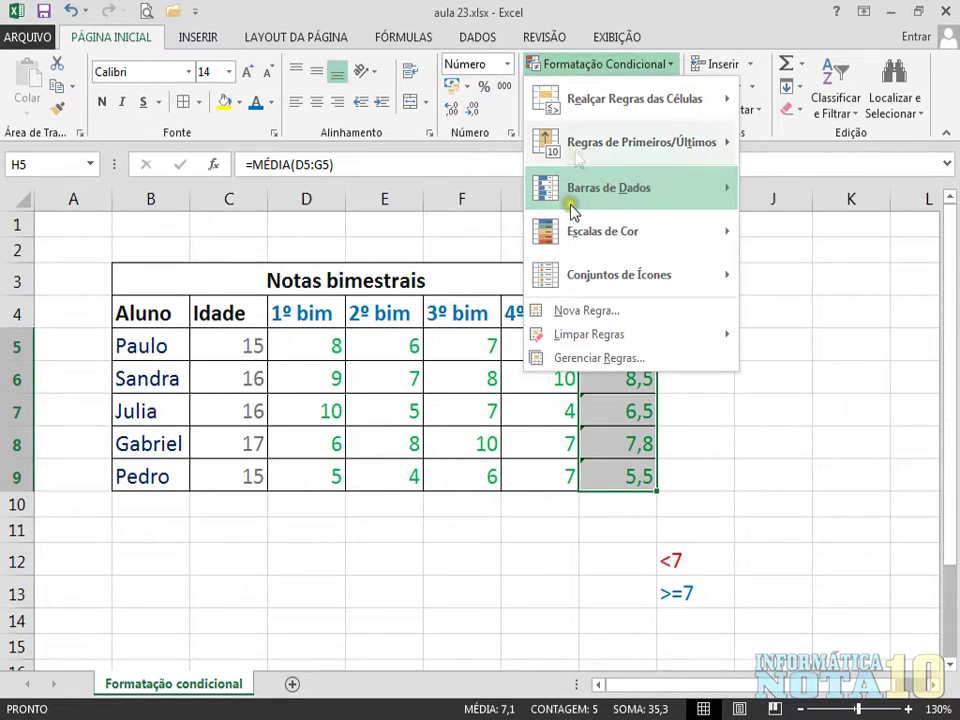
mouse_move(598, 100)
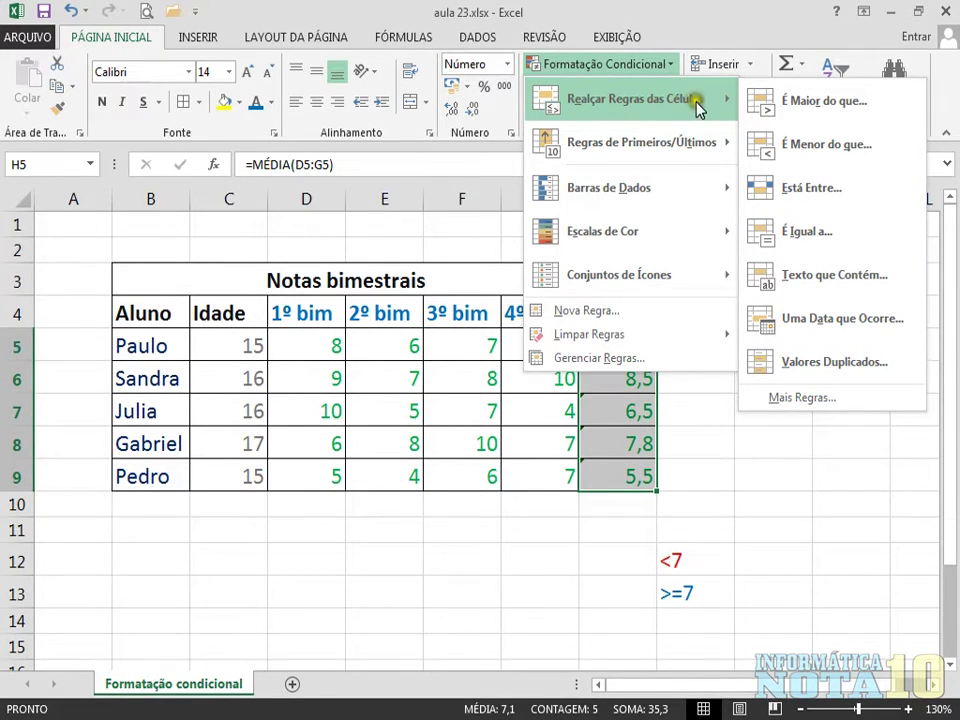
left_click(791, 147)
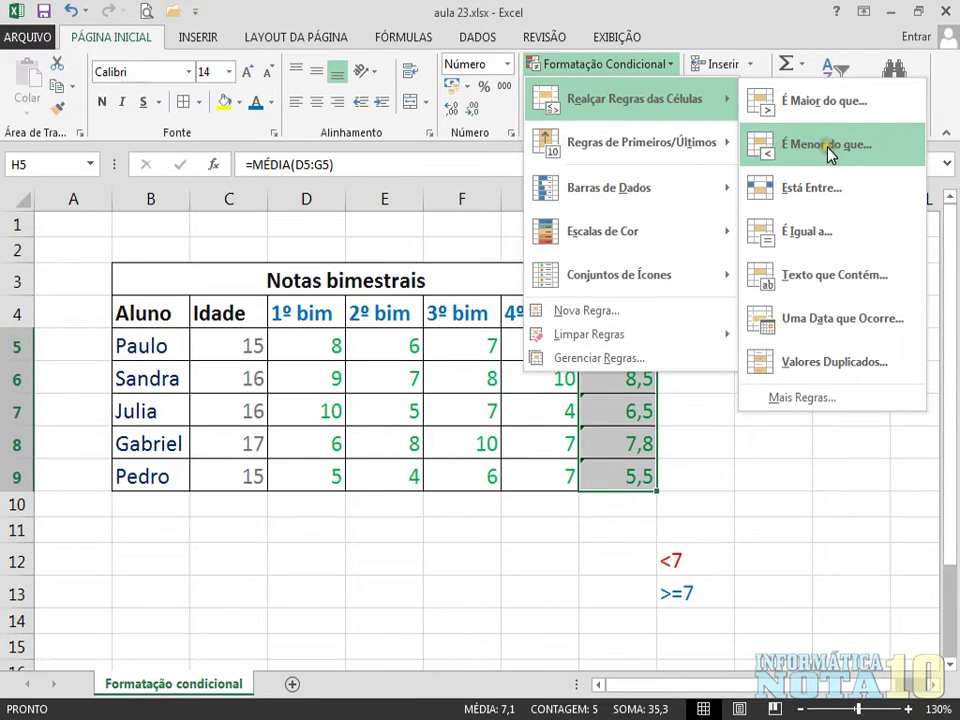
left_click(813, 148)
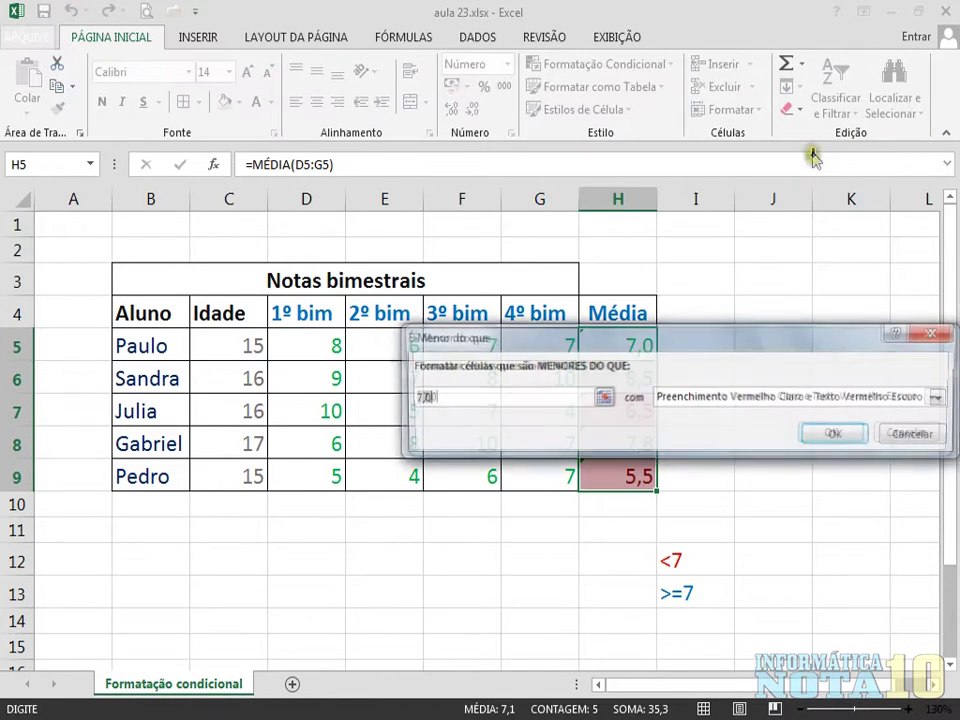
left_click_drag(718, 343, 640, 338)
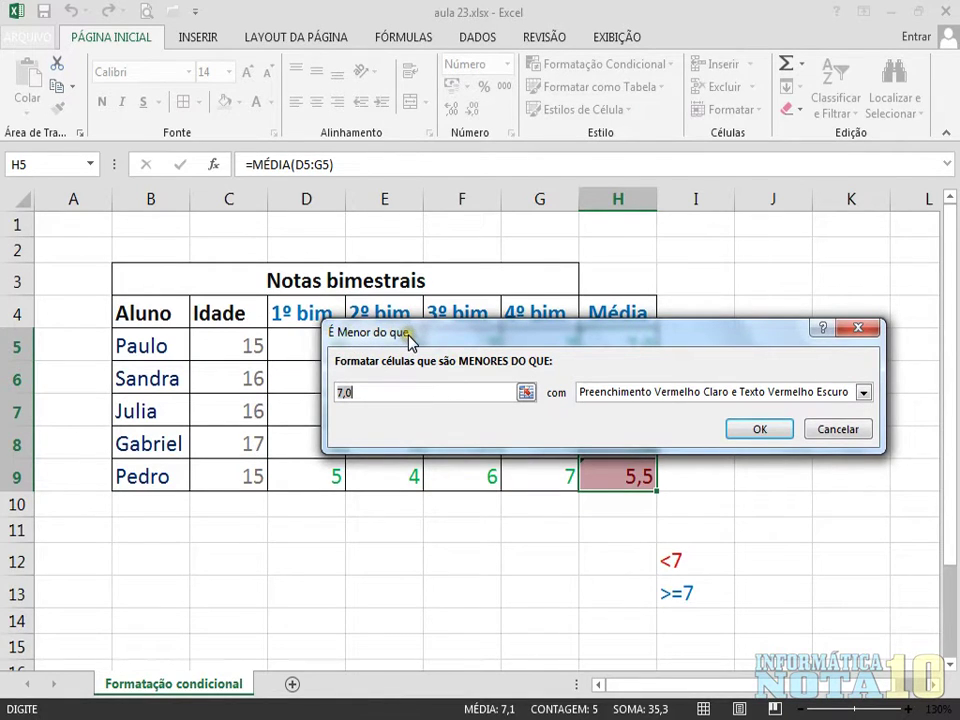
left_click_drag(409, 339, 358, 343)
left_click(340, 397)
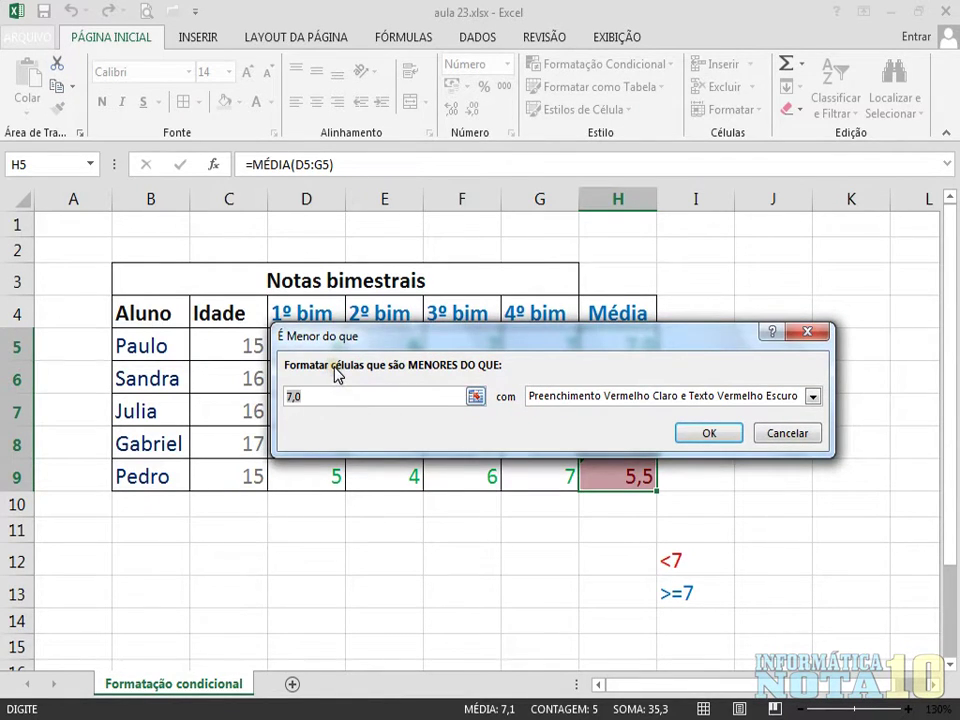
key("BackSpace")
key("BackSpace")
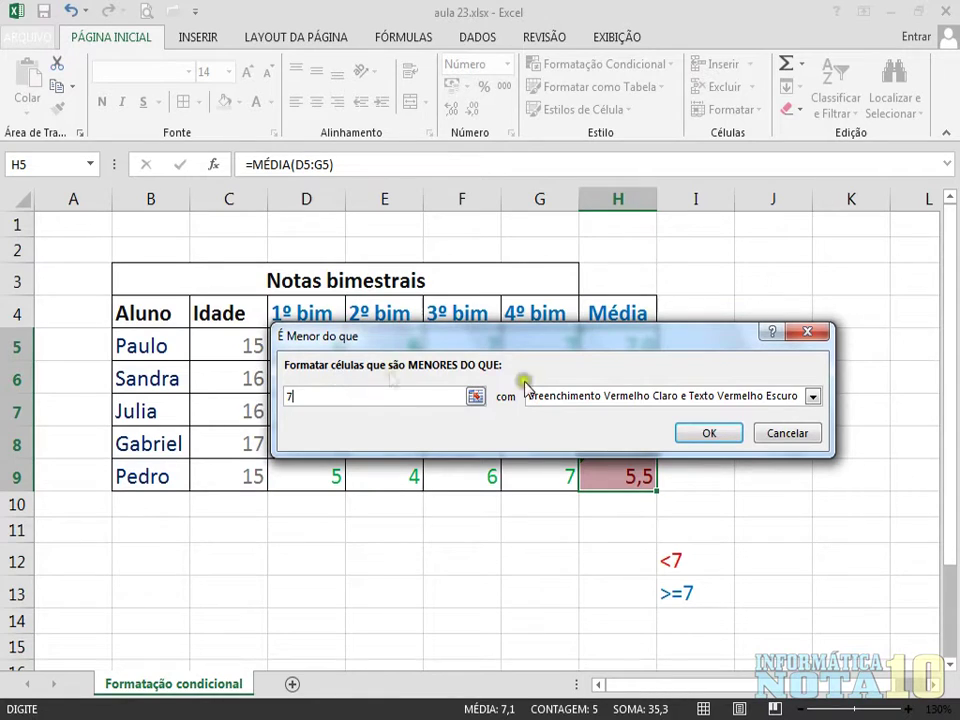
Apply the less-than rule with the format Preenchimento Vermelho Claro e Texto Vermelho Escuro
left_click(476, 396)
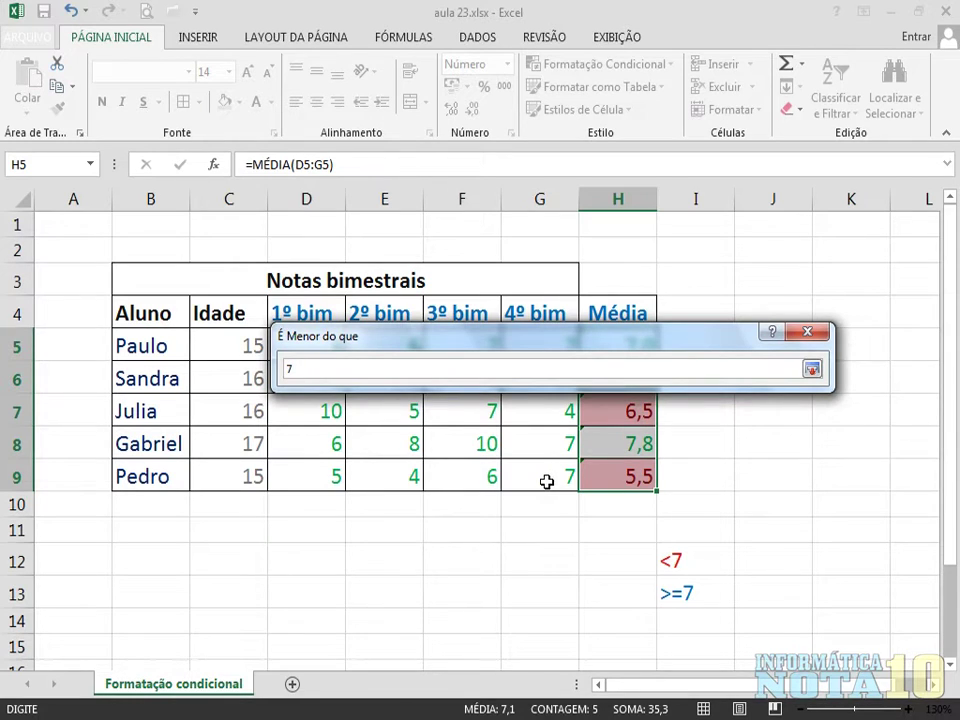
left_click(812, 369)
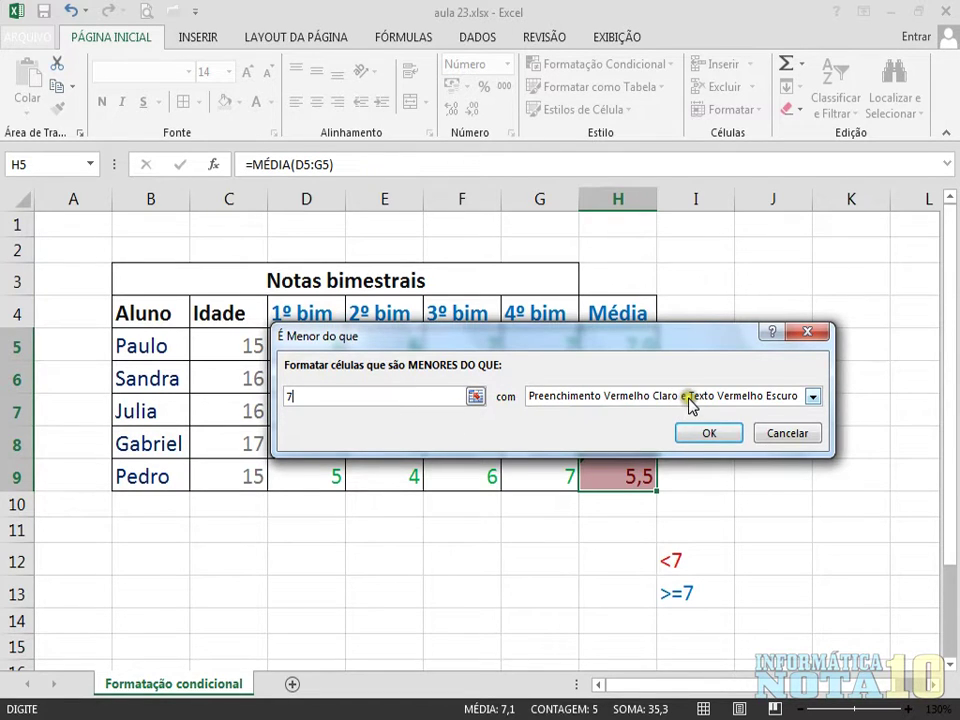
left_click(815, 396)
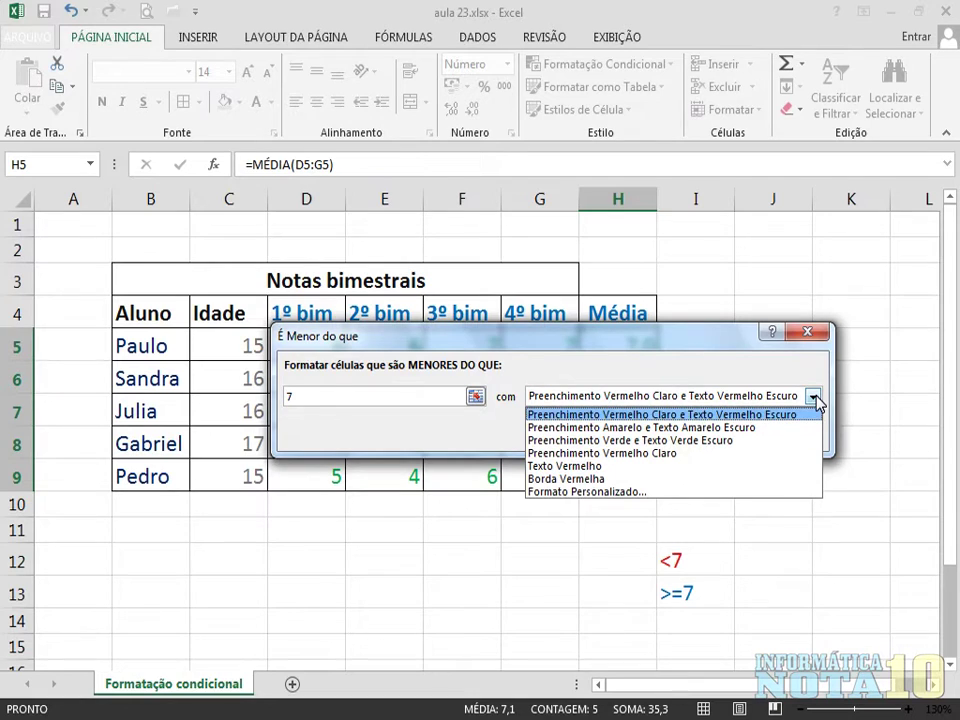
left_click(680, 420)
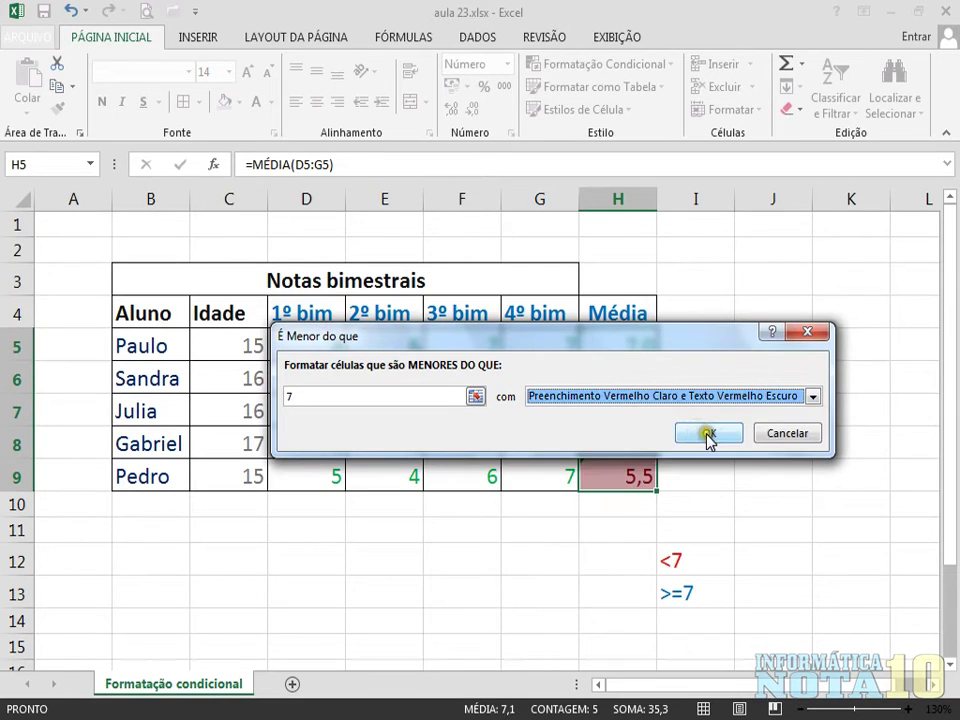
left_click(707, 431)
left_click(770, 411)
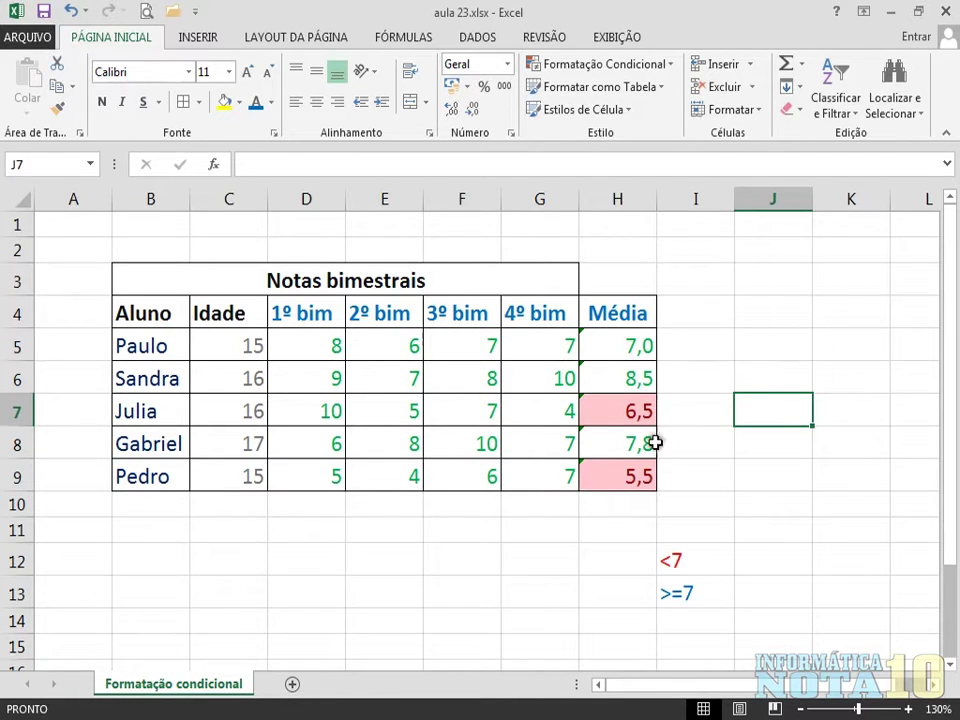
Highlight the H5:H9 averages greater than 7 with Preenchimento Verde e Texto Verde Escuro
left_click_drag(618, 352, 621, 476)
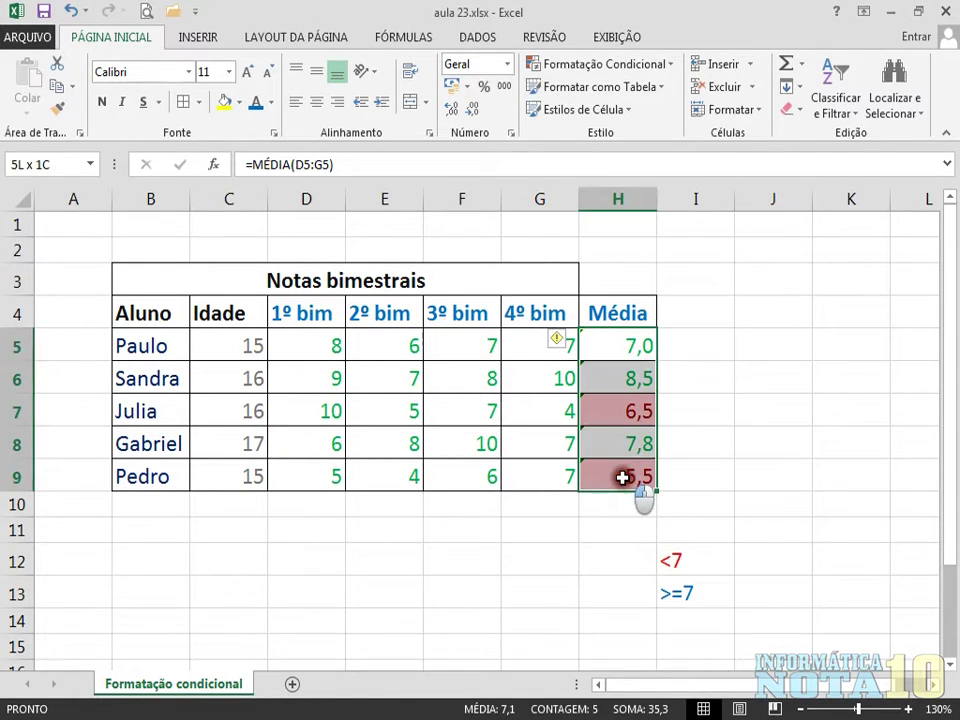
left_click(606, 67)
mouse_move(626, 107)
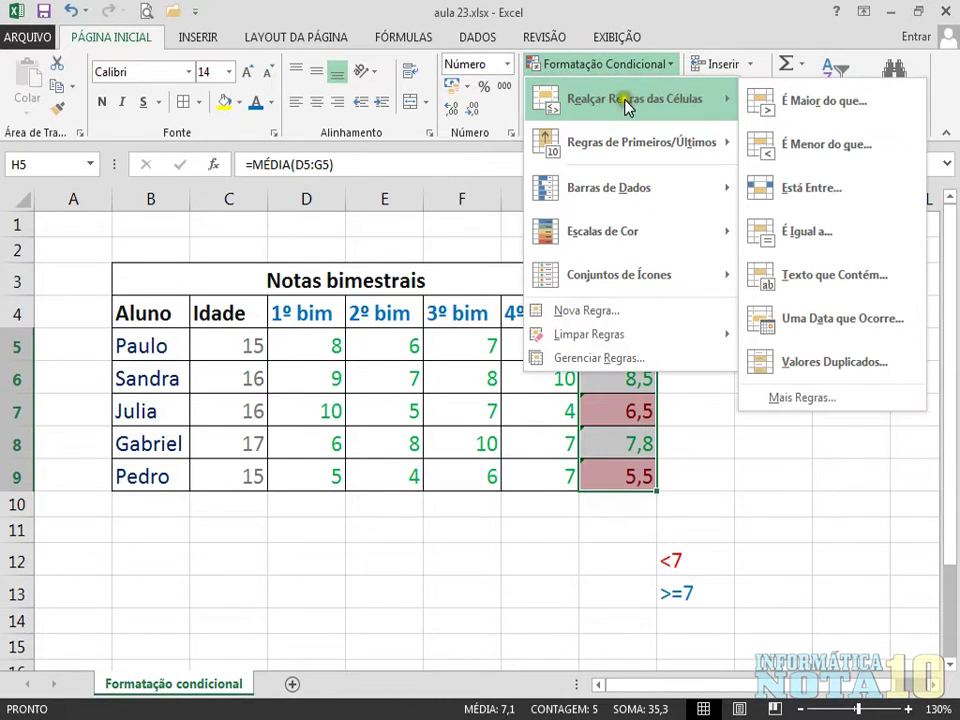
left_click(822, 101)
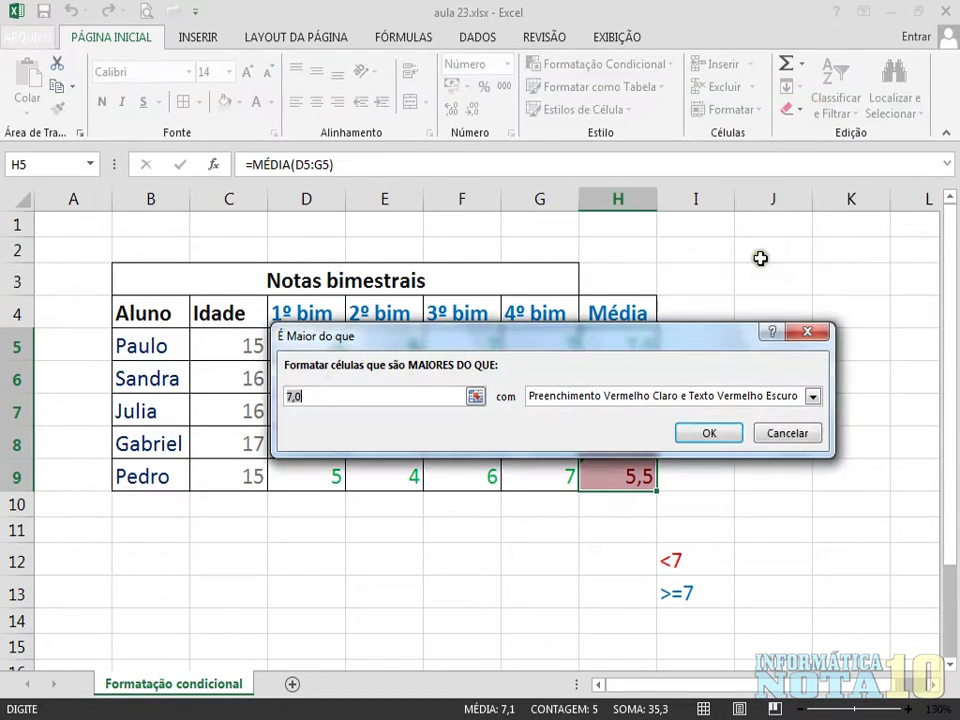
type("7")
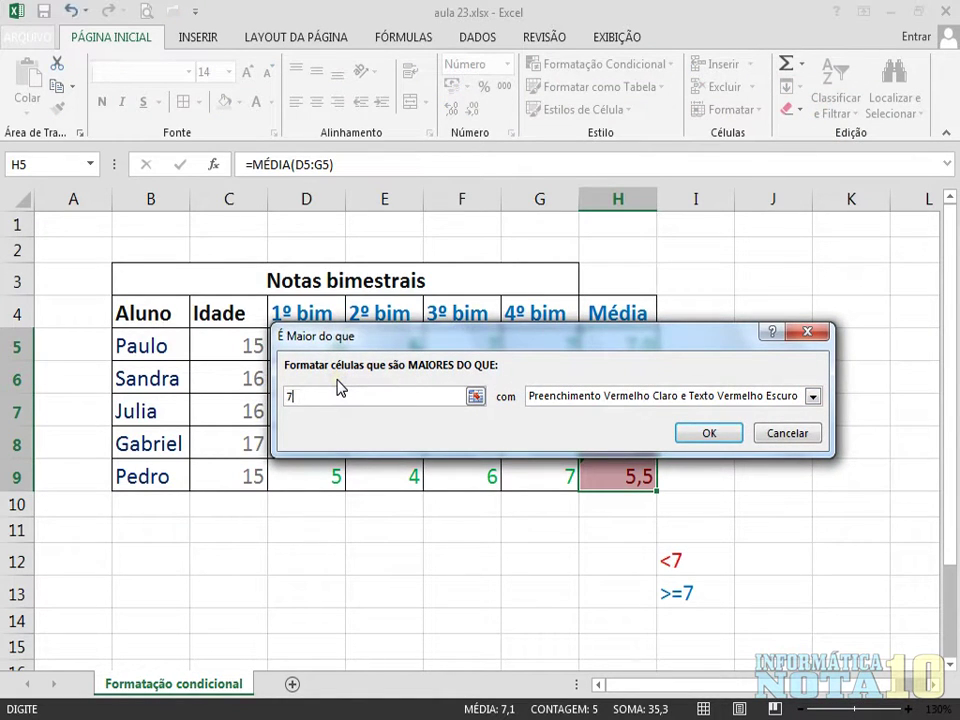
left_click(813, 397)
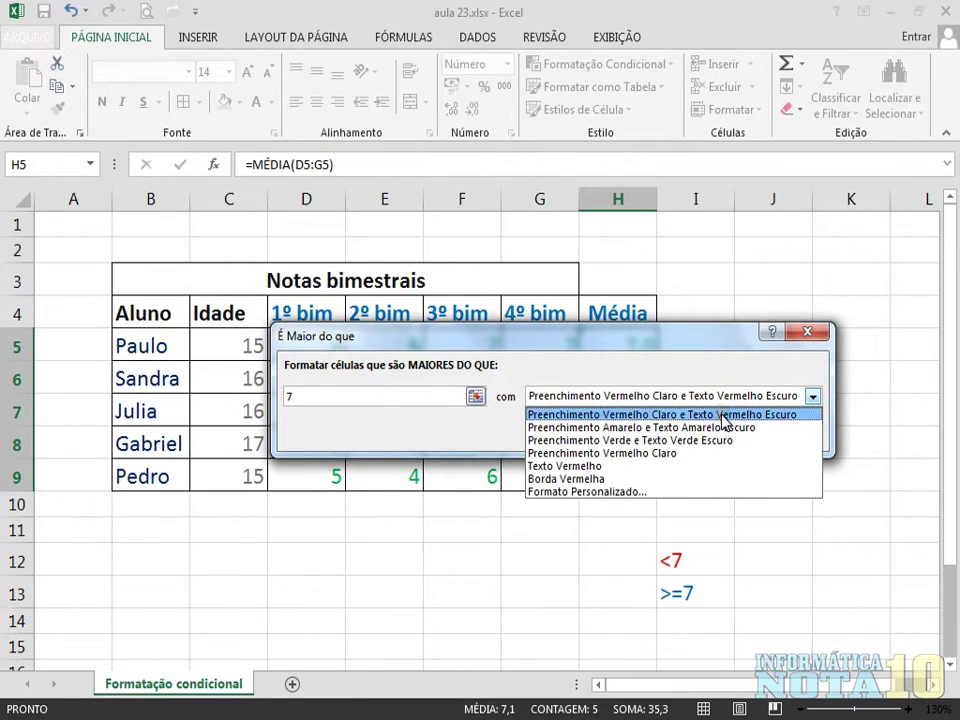
left_click(623, 441)
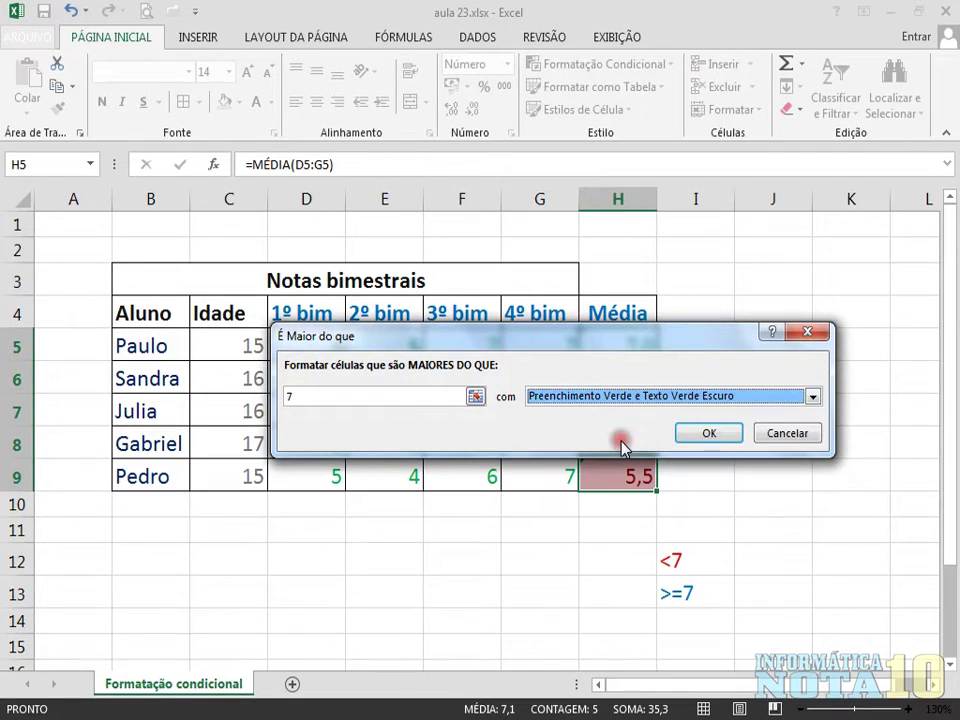
left_click(697, 430)
left_click(707, 476)
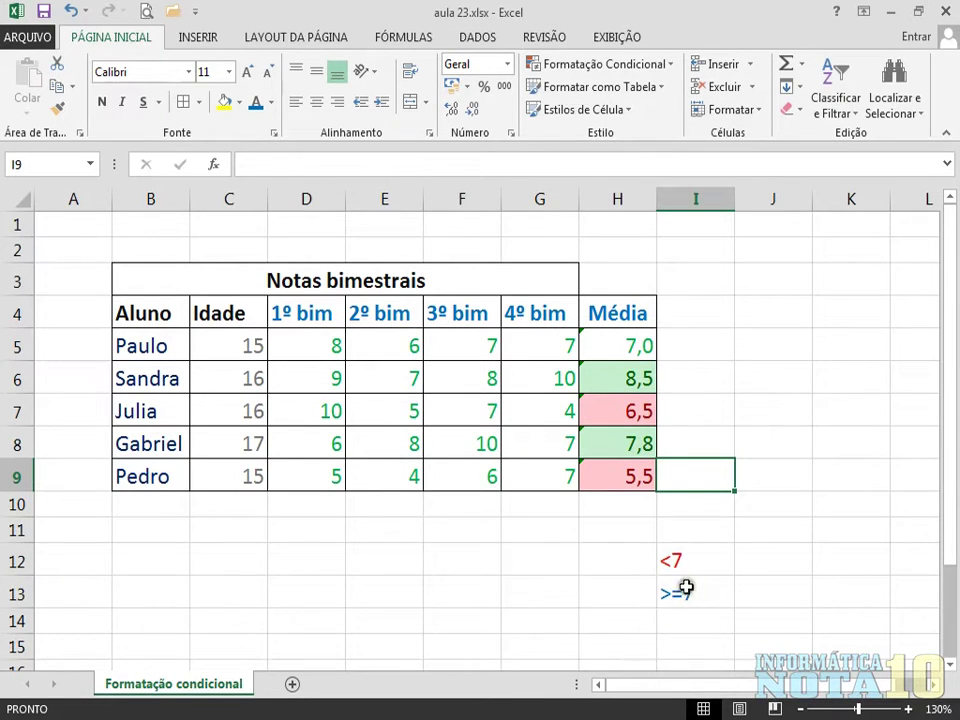
Create a new formatting rule for H5:H9 that formats only cells whose value is greater than or equal to 7
left_click_drag(617, 346, 630, 476)
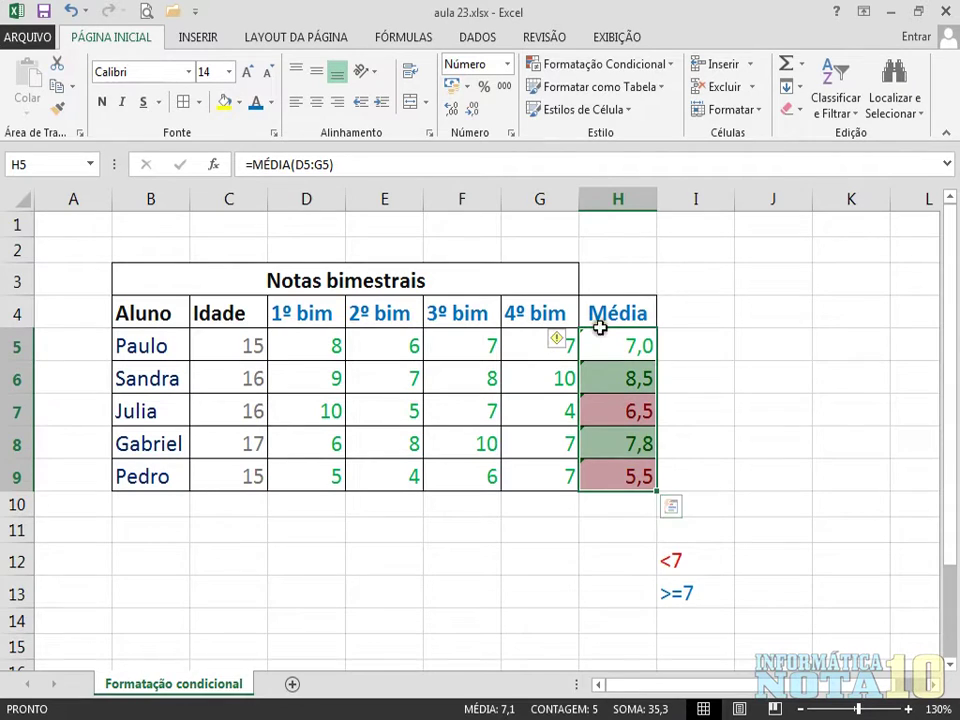
left_click(606, 65)
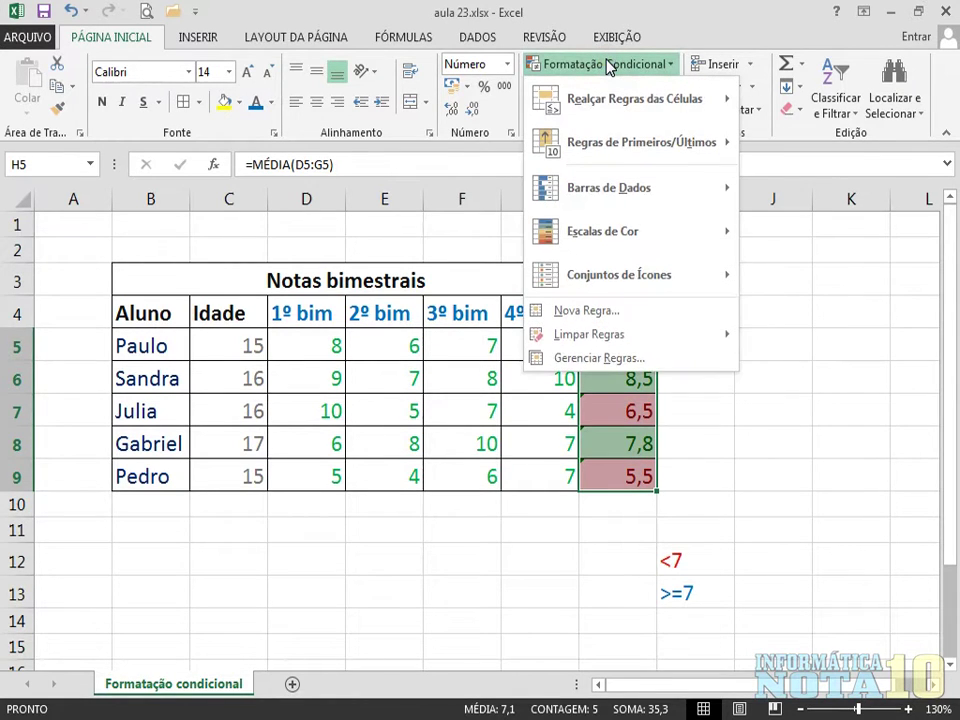
left_click(617, 312)
left_click_drag(591, 199, 455, 212)
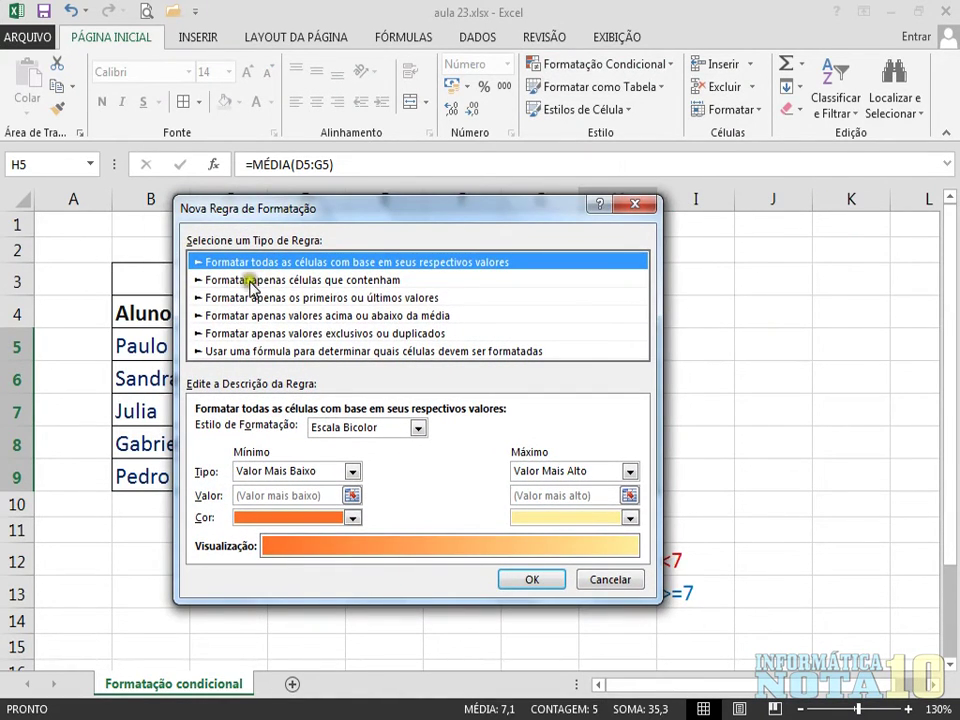
left_click(350, 280)
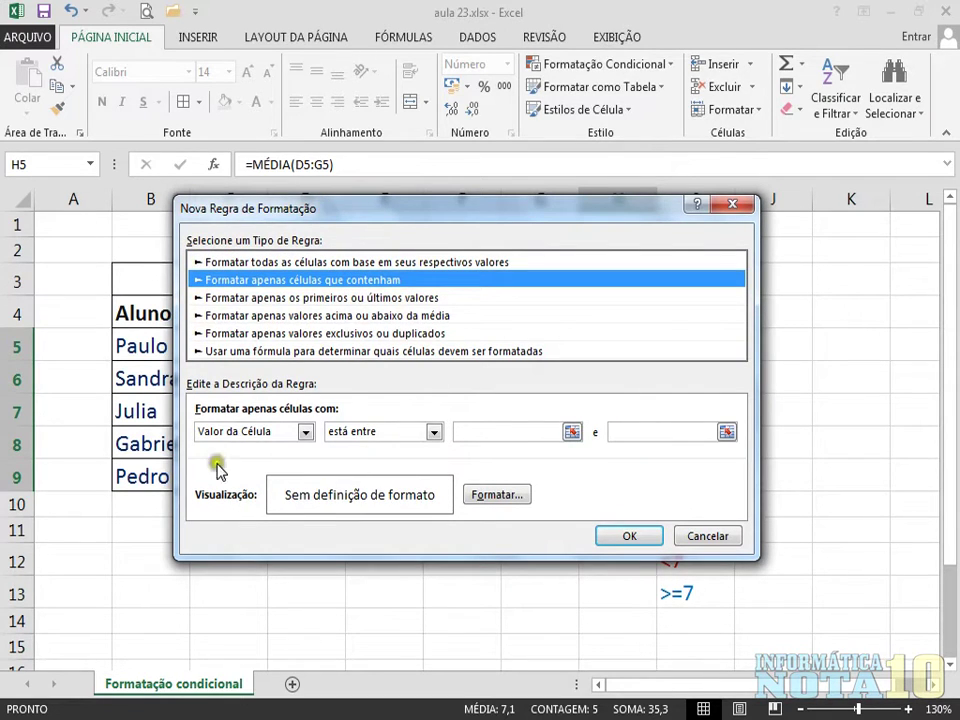
left_click(433, 432)
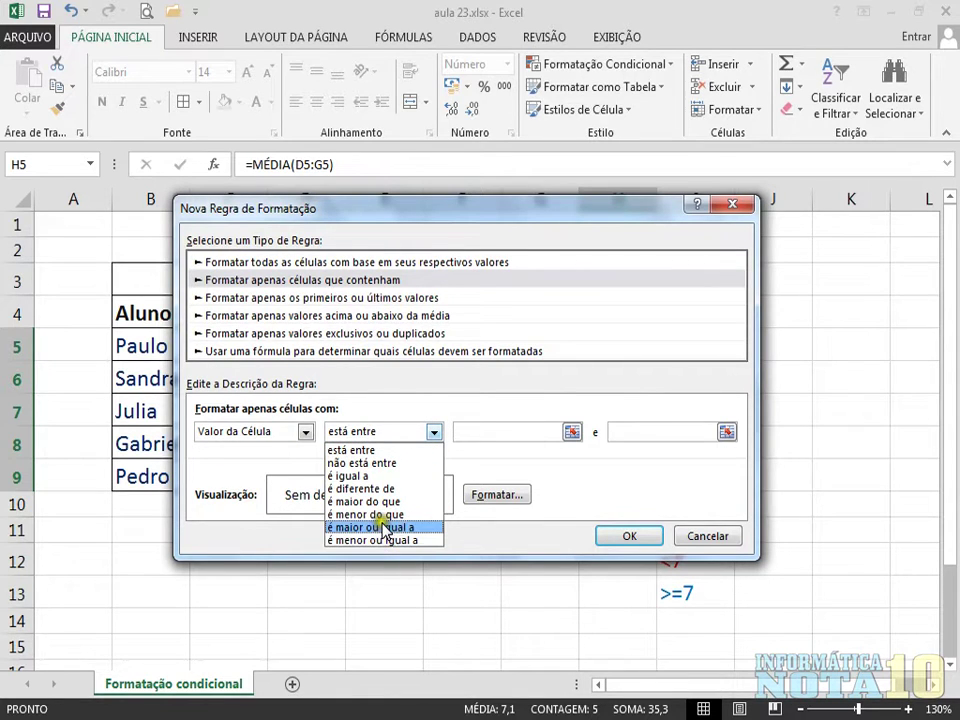
left_click(383, 527)
left_click(470, 428)
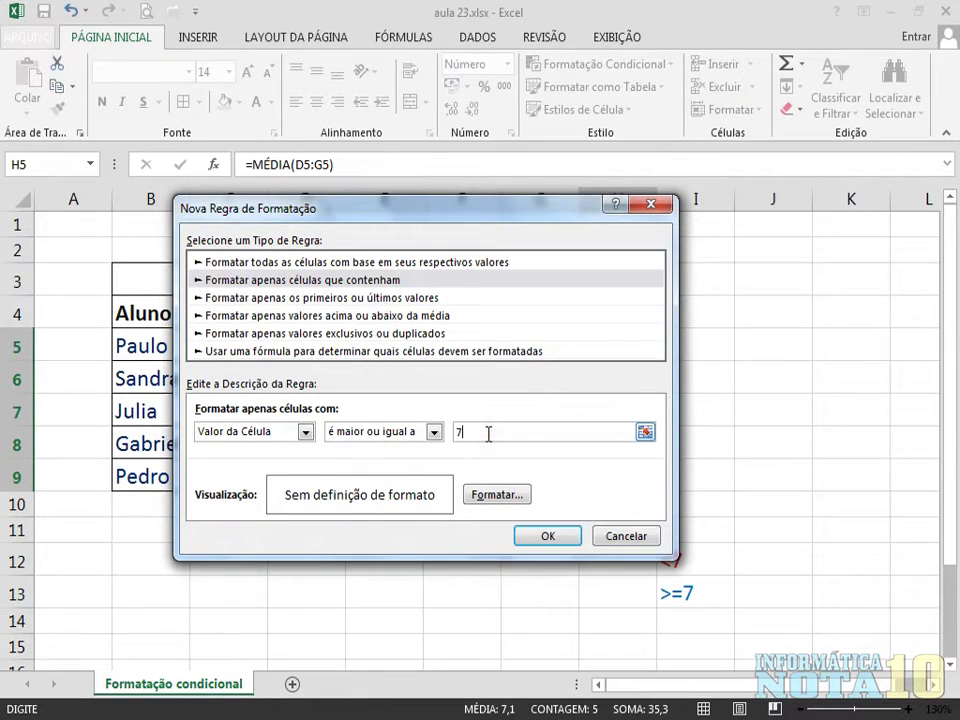
Give the new rule a blue, bold (Negrito) font format and apply it to the averages
left_click(496, 497)
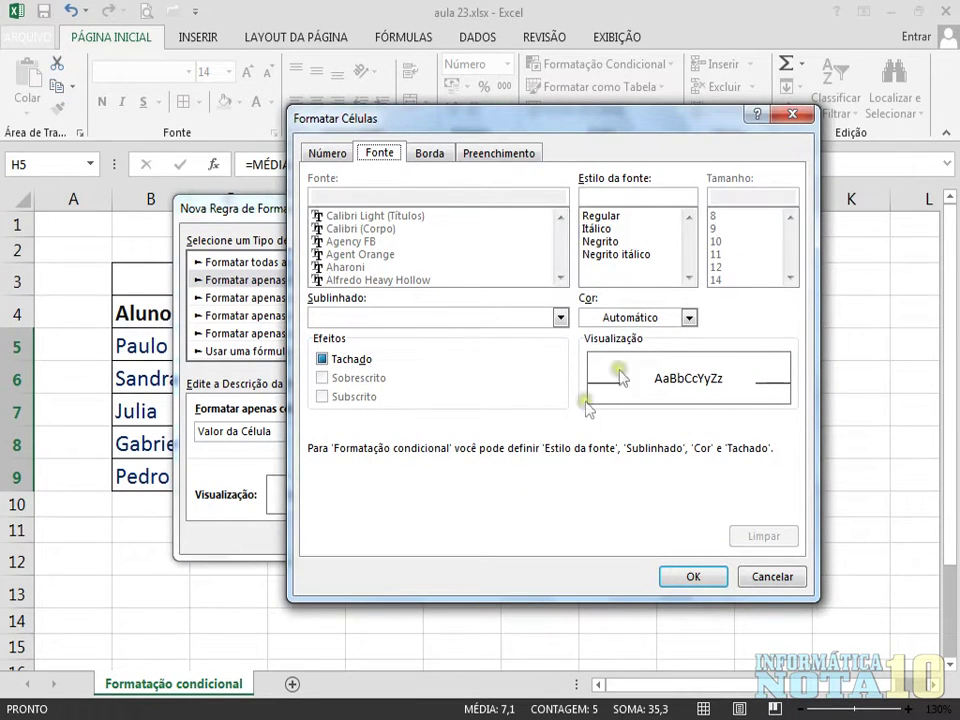
left_click(686, 317)
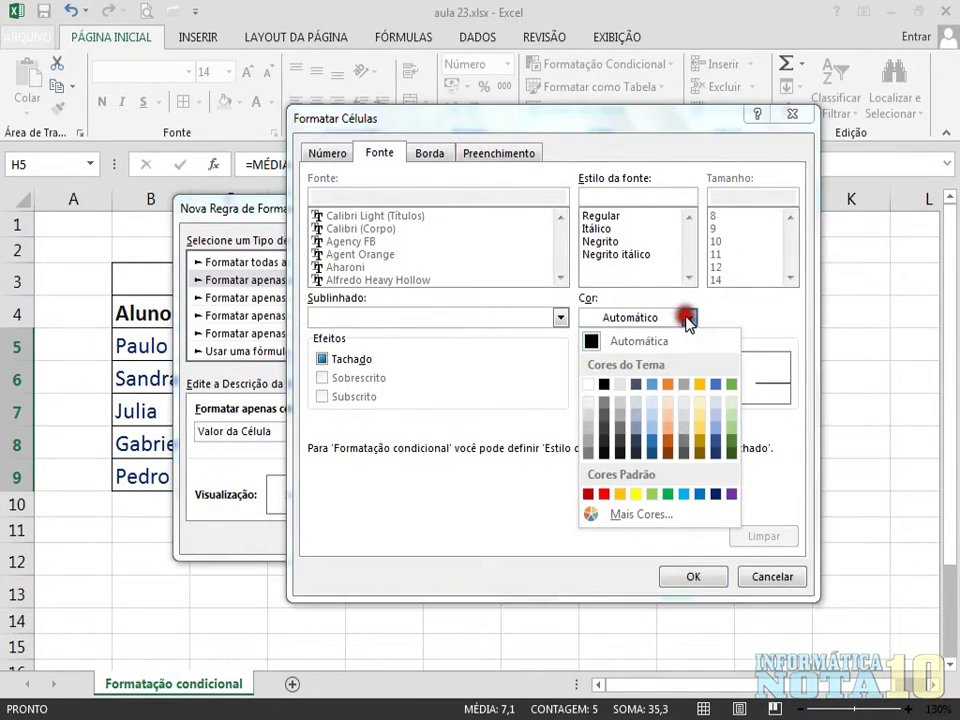
left_click(700, 496)
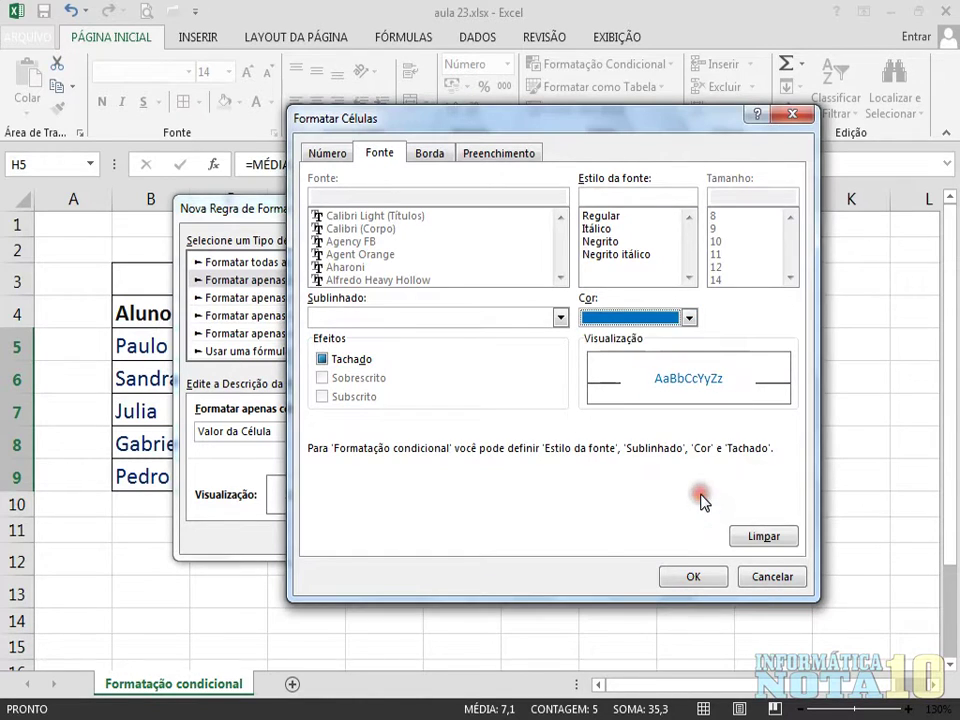
left_click(608, 240)
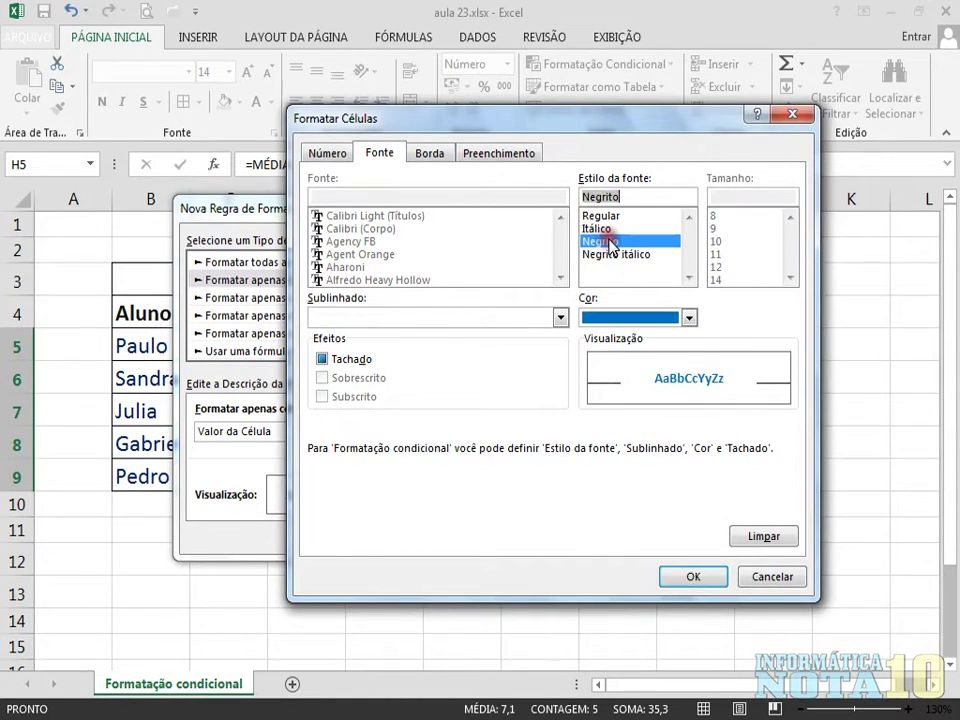
left_click(692, 578)
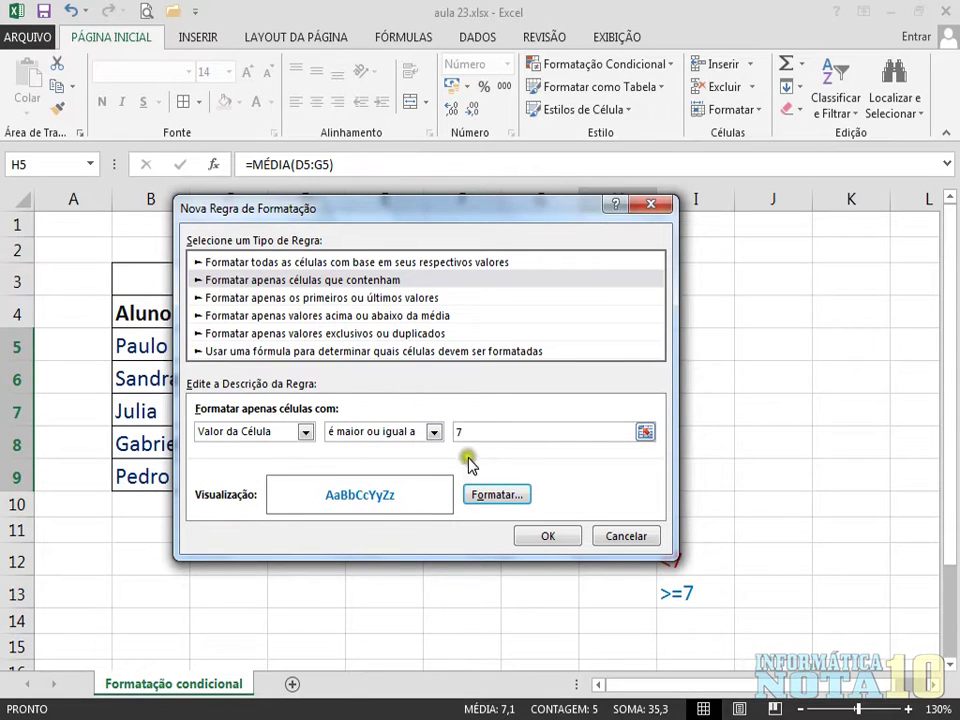
left_click(560, 539)
left_click(747, 420)
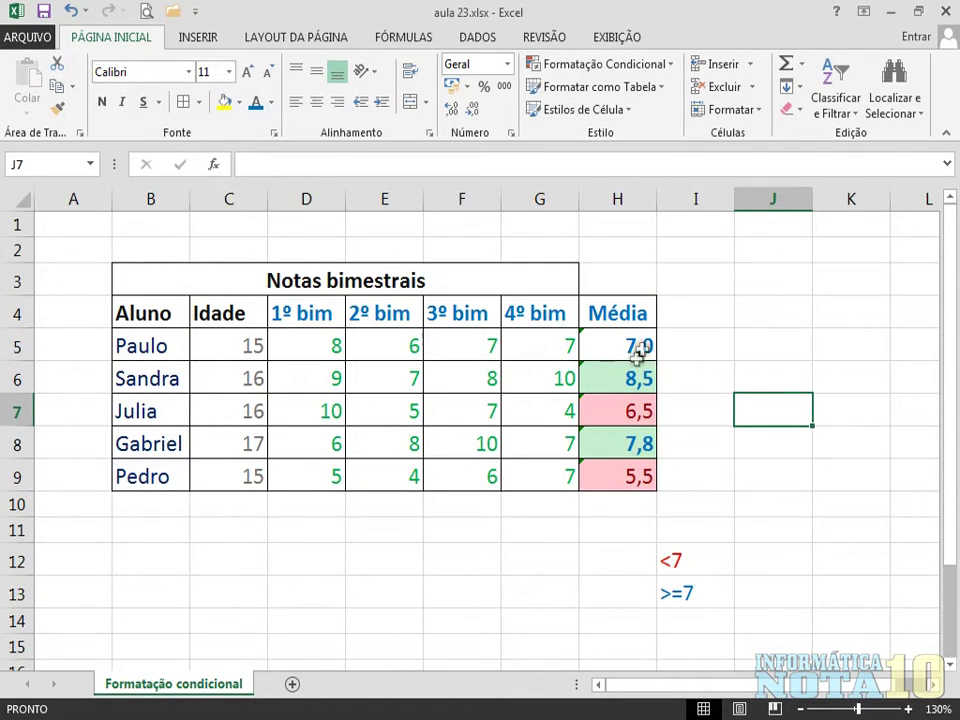
key("Down")
key("Down")
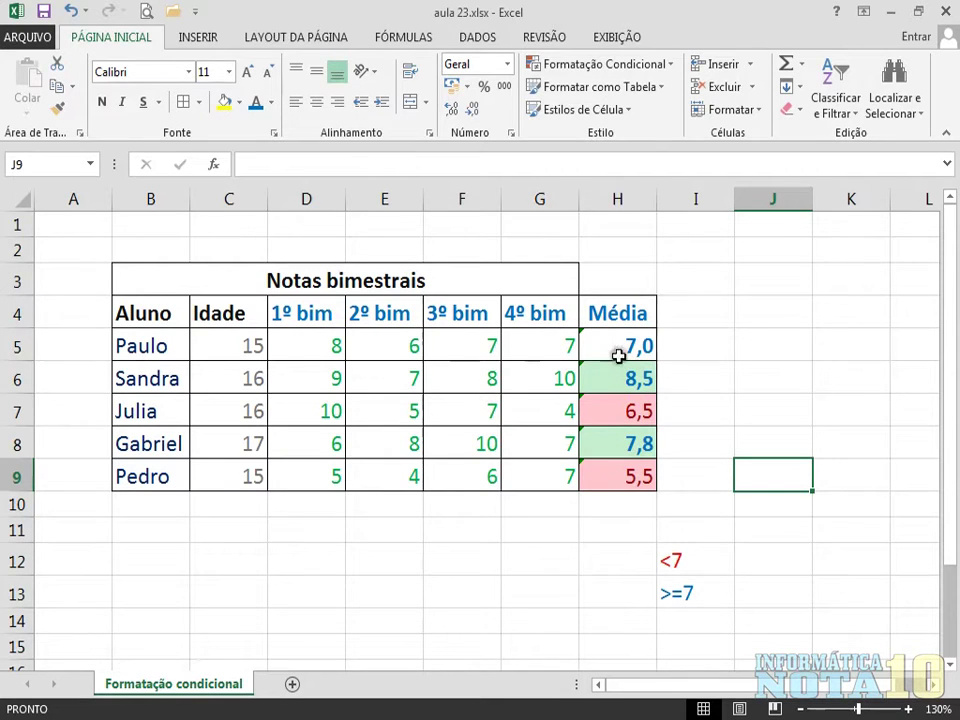
Clear the conditional formatting rules from the selected averages H5:H9
left_click_drag(621, 347, 636, 476)
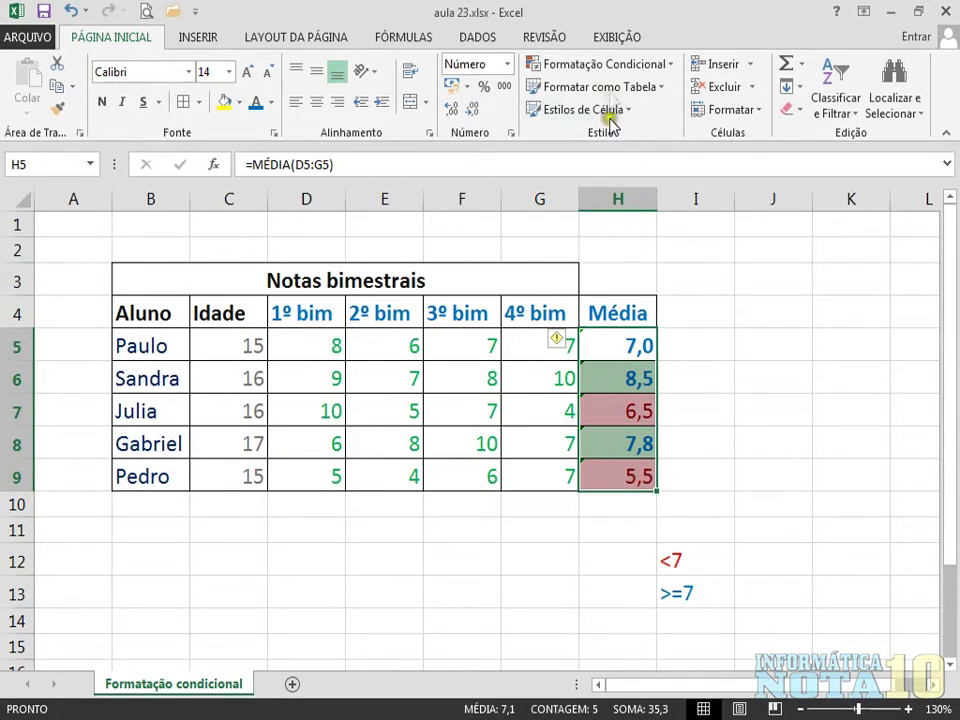
left_click(608, 65)
mouse_move(662, 347)
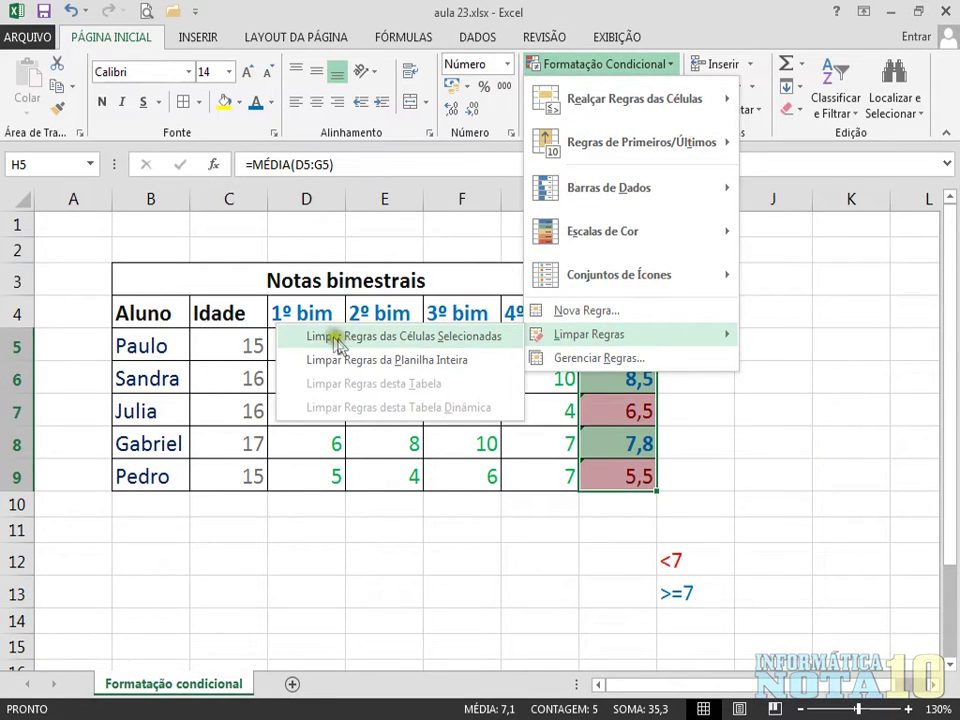
left_click(461, 336)
left_click(709, 425)
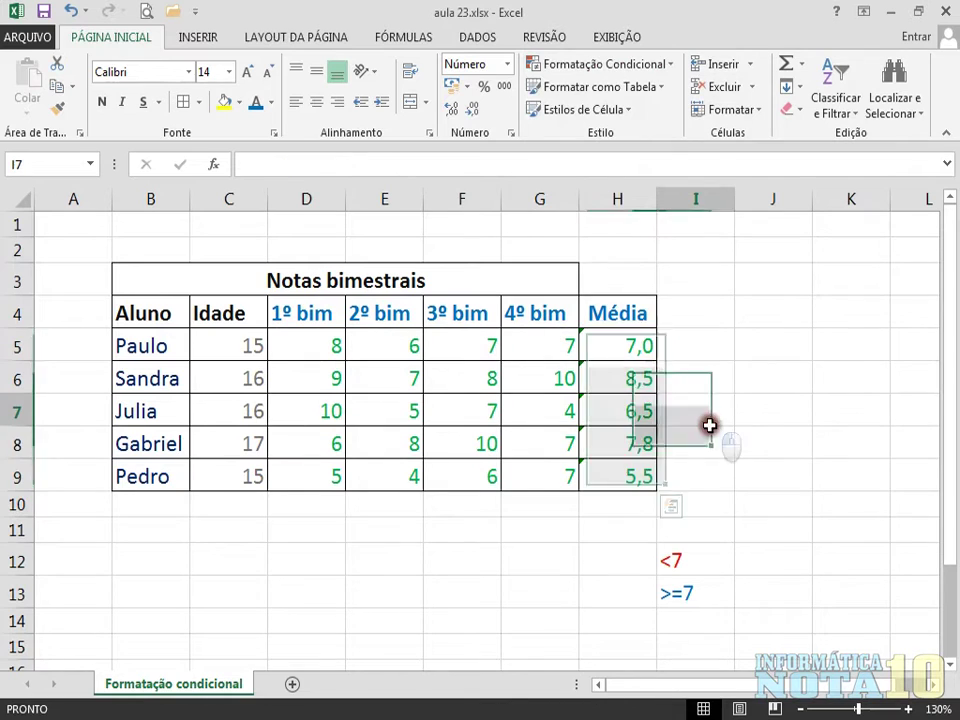
Create a new formatting rule for H5:H9 that formats only cells whose value is less than 7
left_click_drag(618, 348, 626, 482)
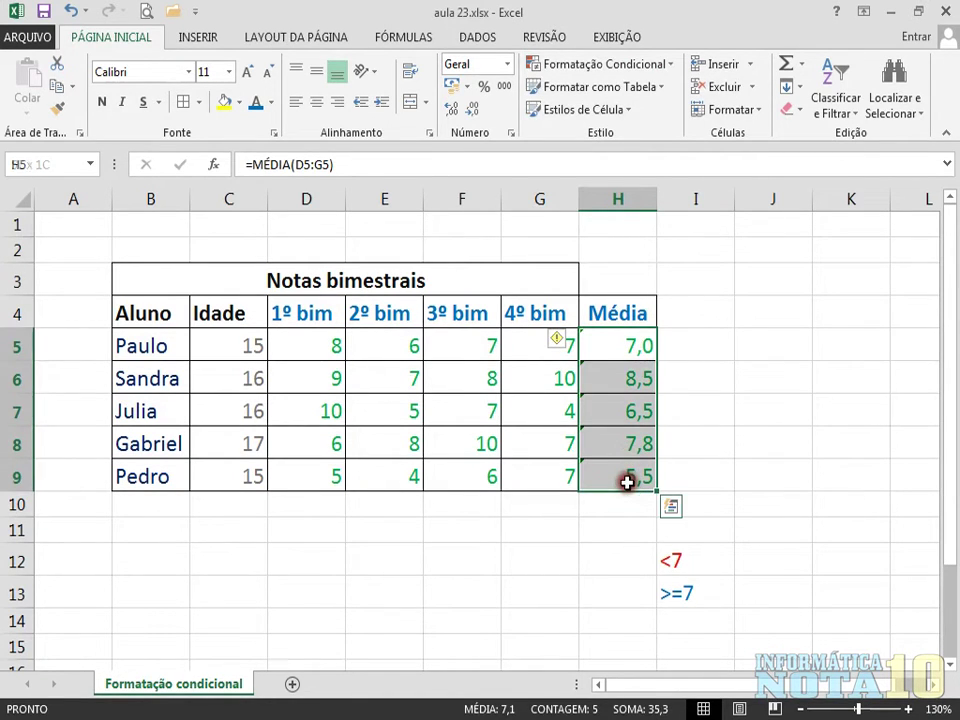
left_click(618, 68)
left_click(643, 312)
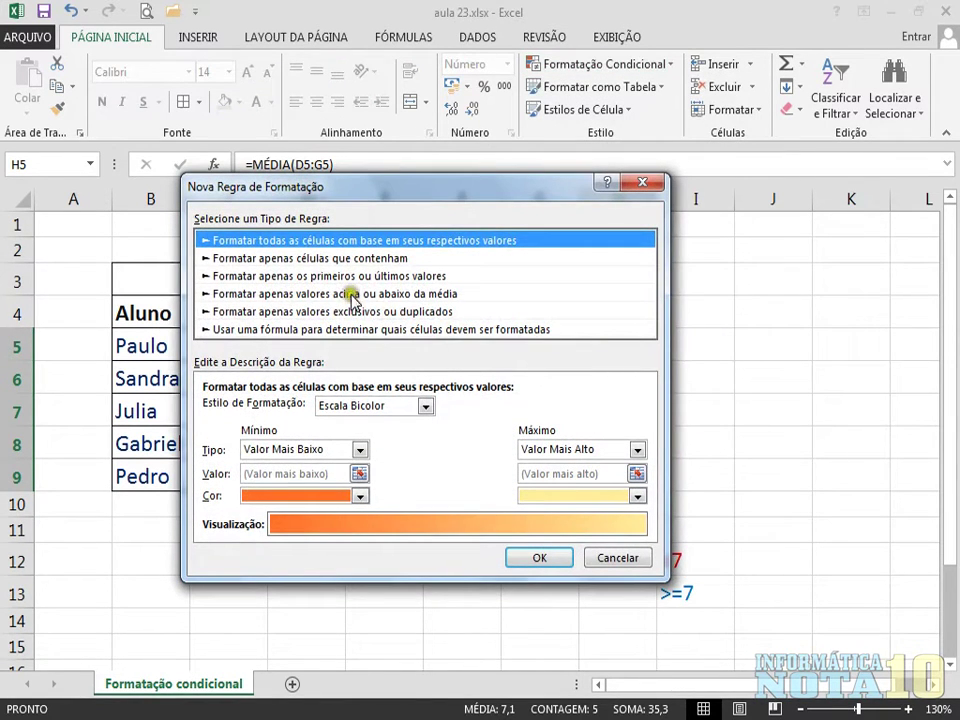
left_click(274, 258)
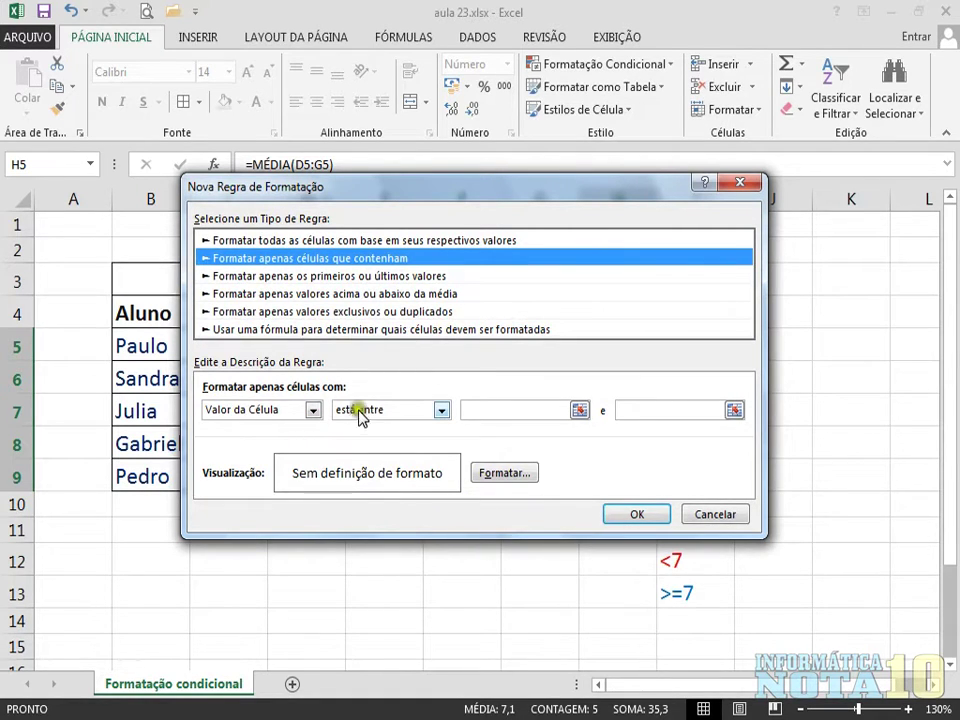
left_click(441, 410)
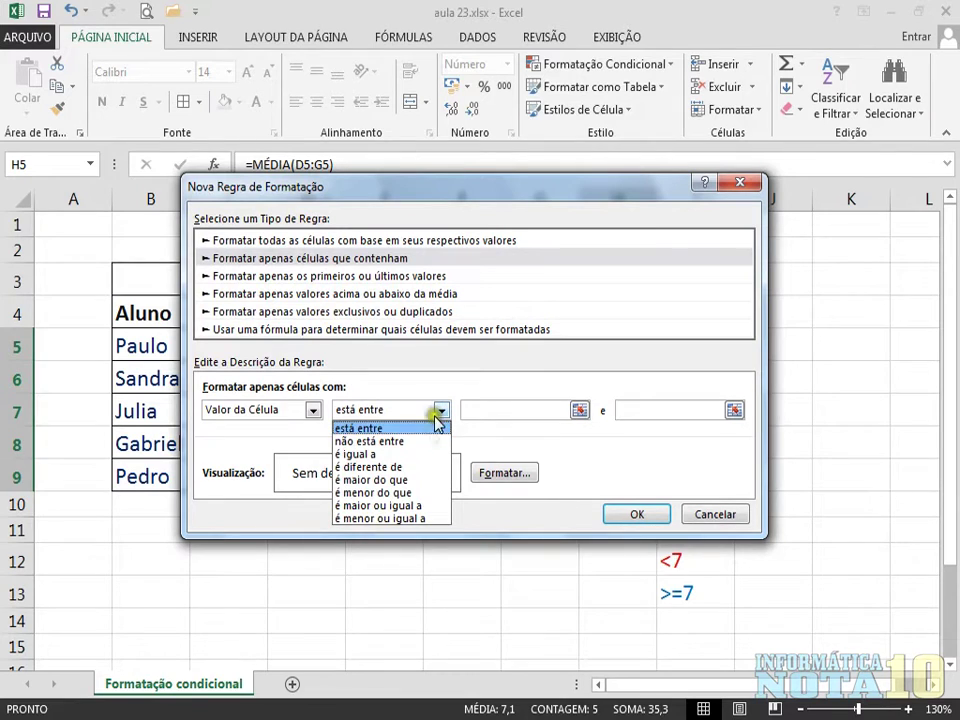
left_click(407, 492)
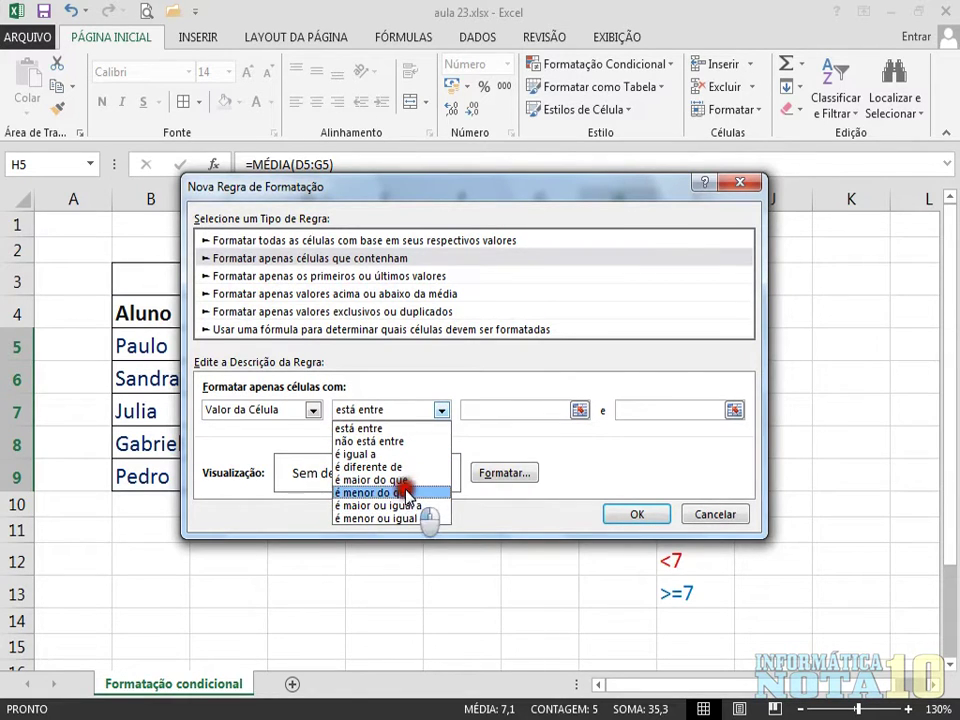
left_click(476, 410)
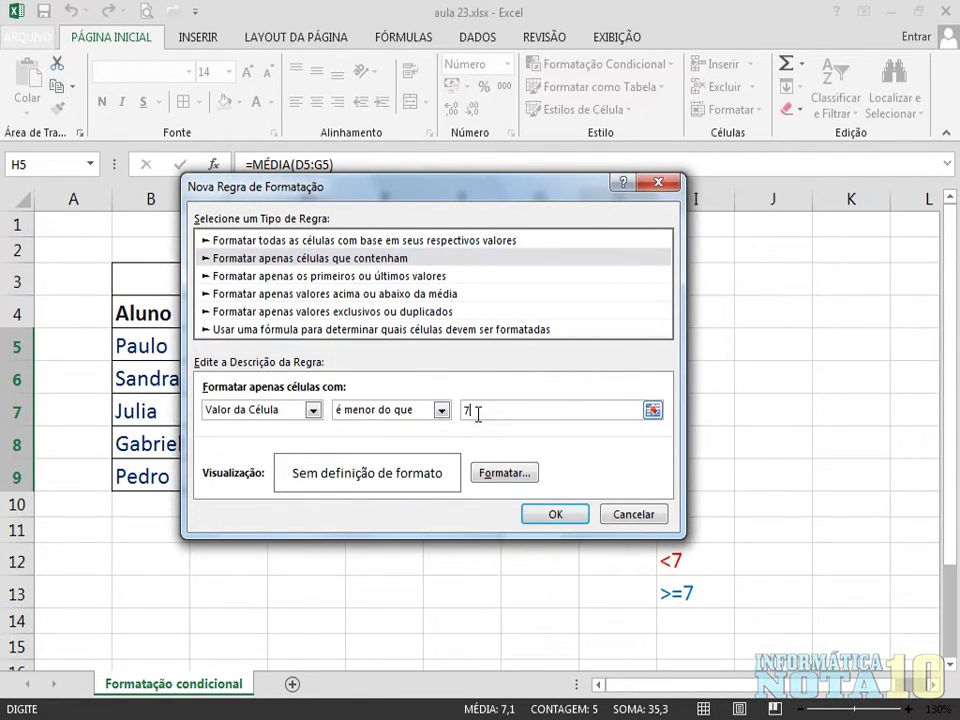
Give the less-than-7 rule a red, bold (Negrito) font format and apply it to the averages
left_click(505, 474)
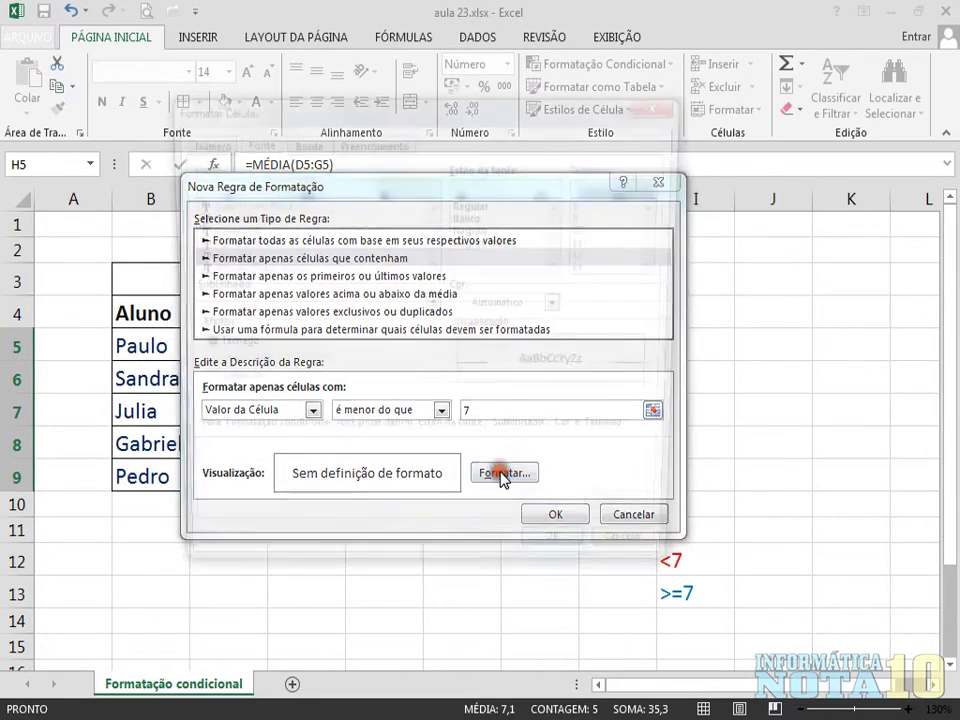
left_click(476, 229)
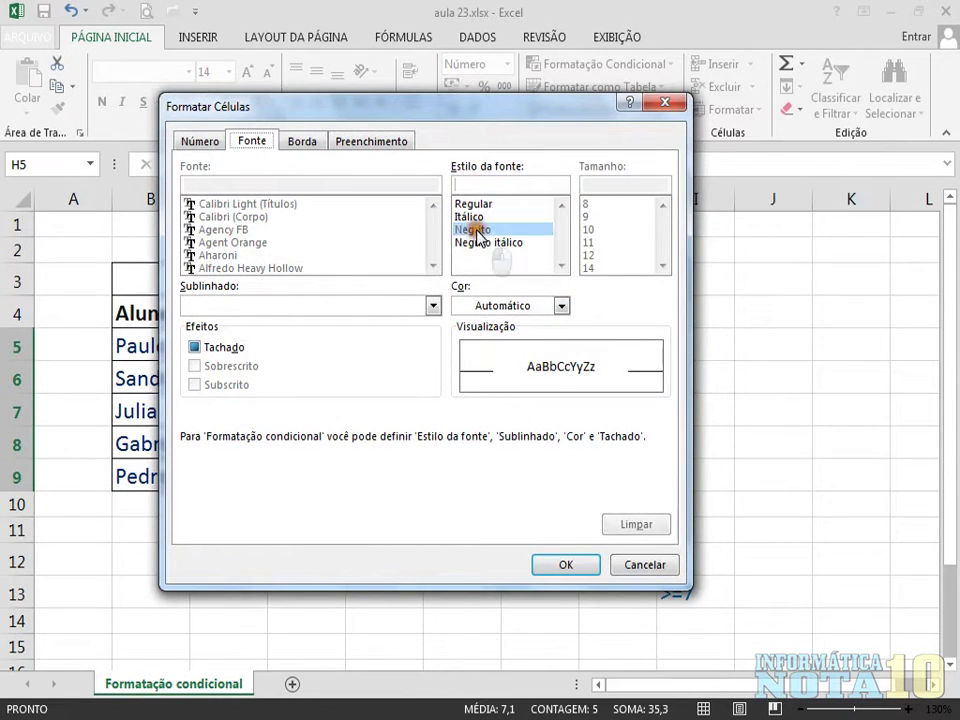
left_click(556, 304)
left_click(480, 484)
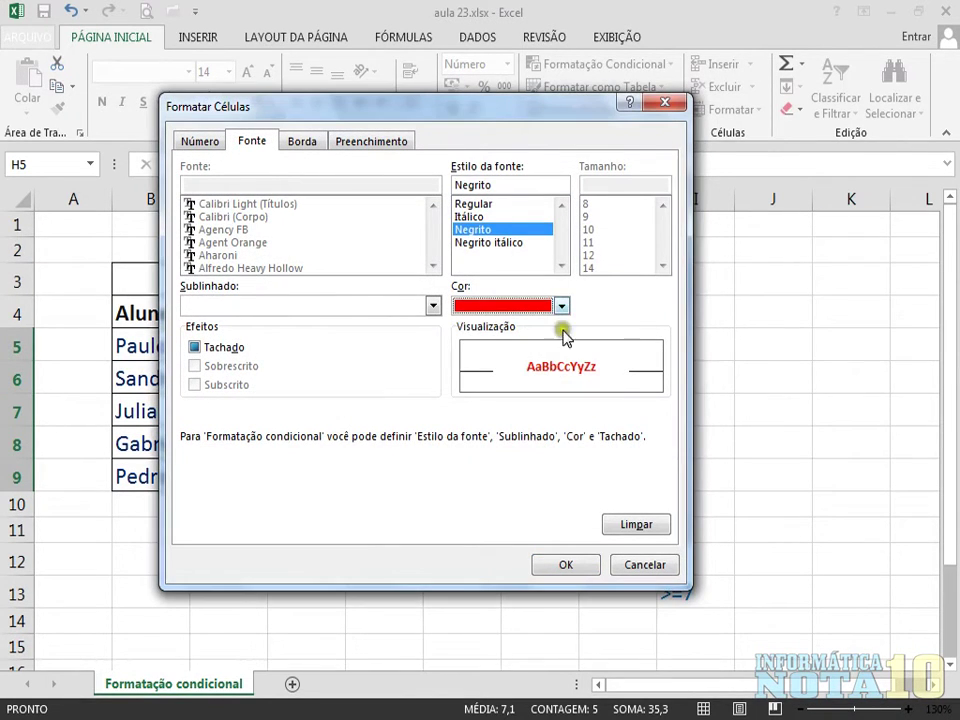
left_click(585, 563)
left_click(556, 516)
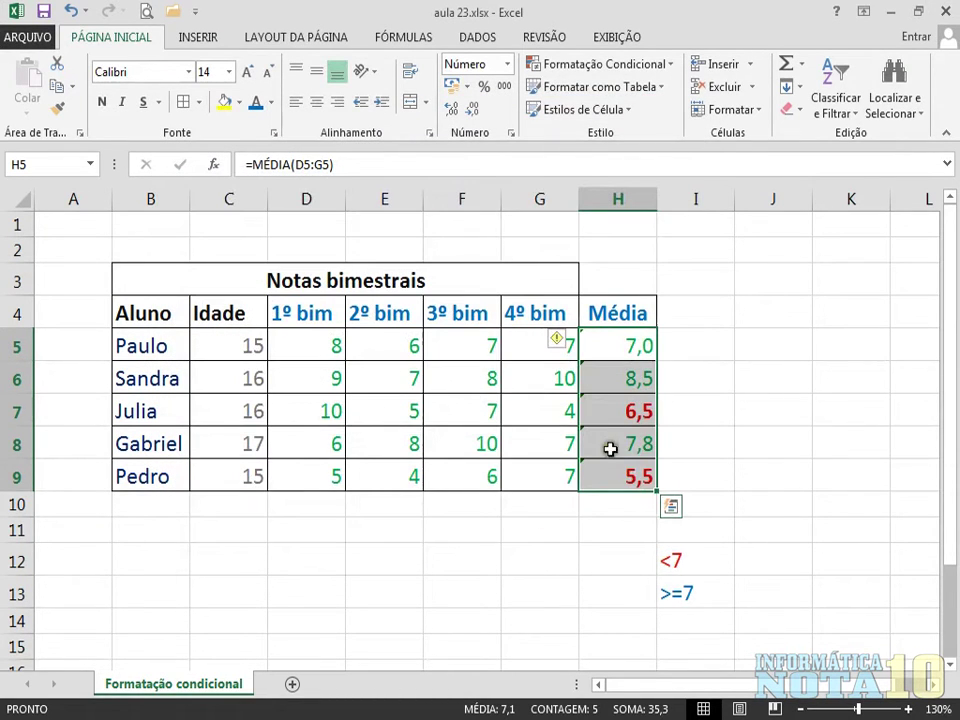
Add a second rule for H5:H9 that formats only cells whose value is greater than or equal to 7
left_click(593, 68)
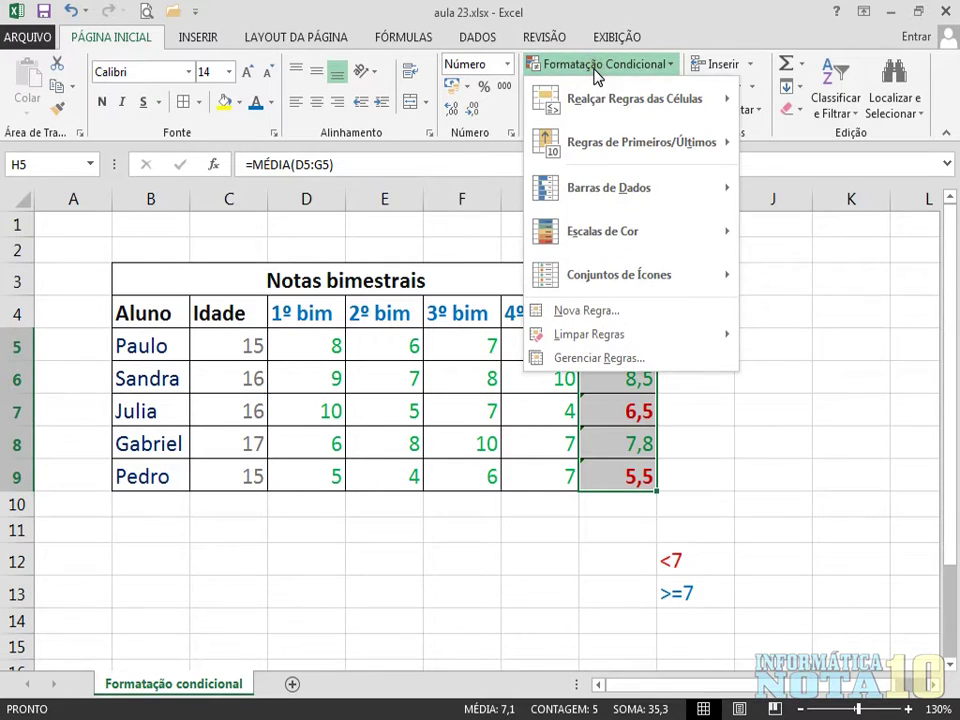
key("Escape")
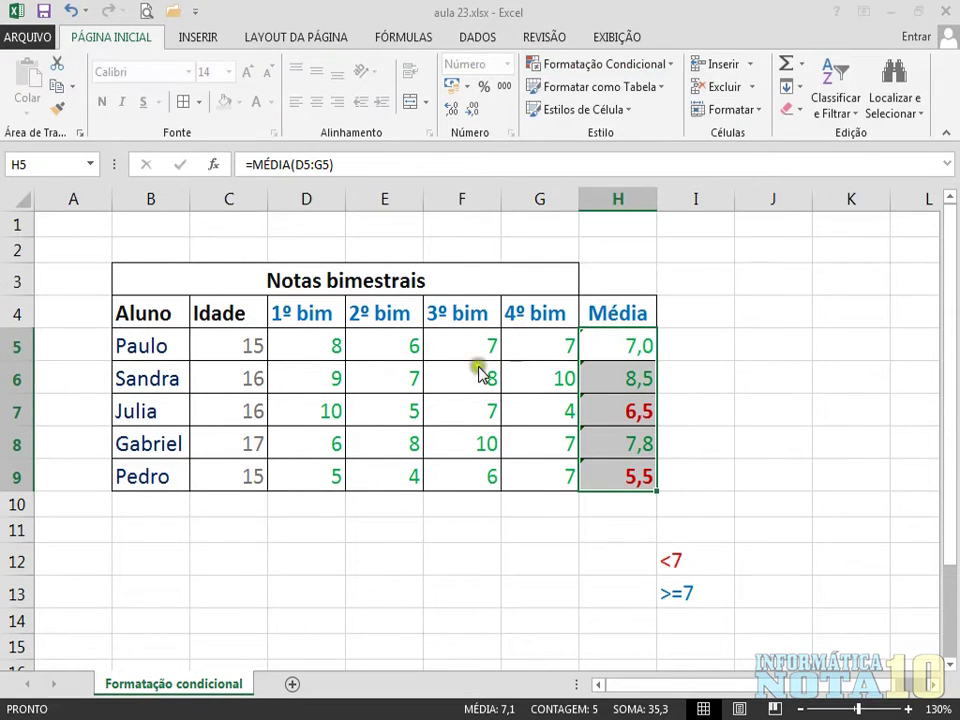
left_click(275, 238)
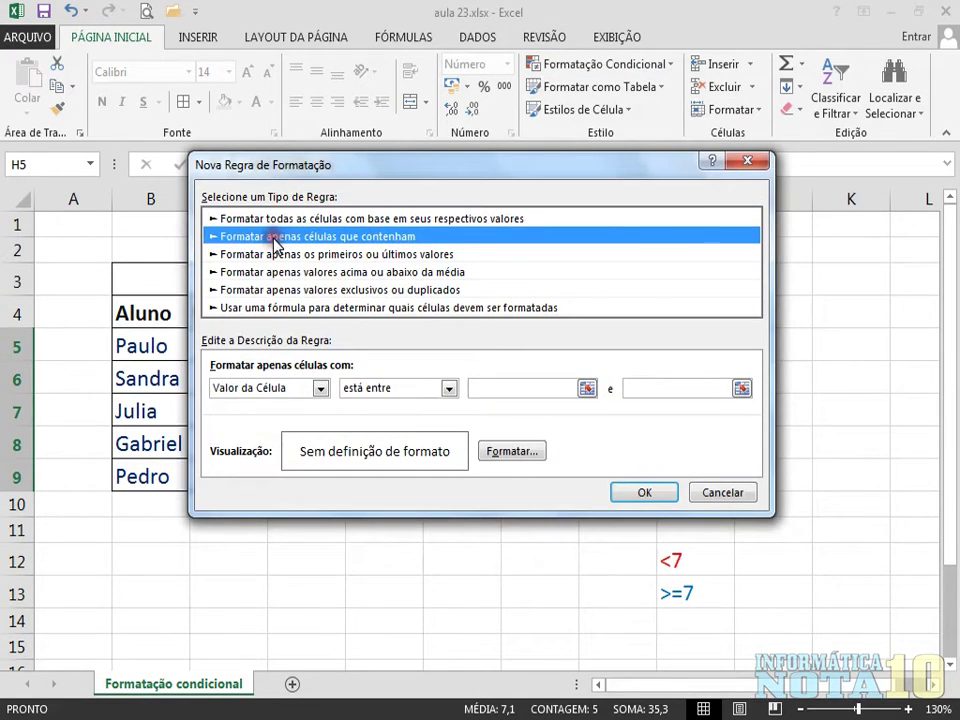
left_click(446, 391)
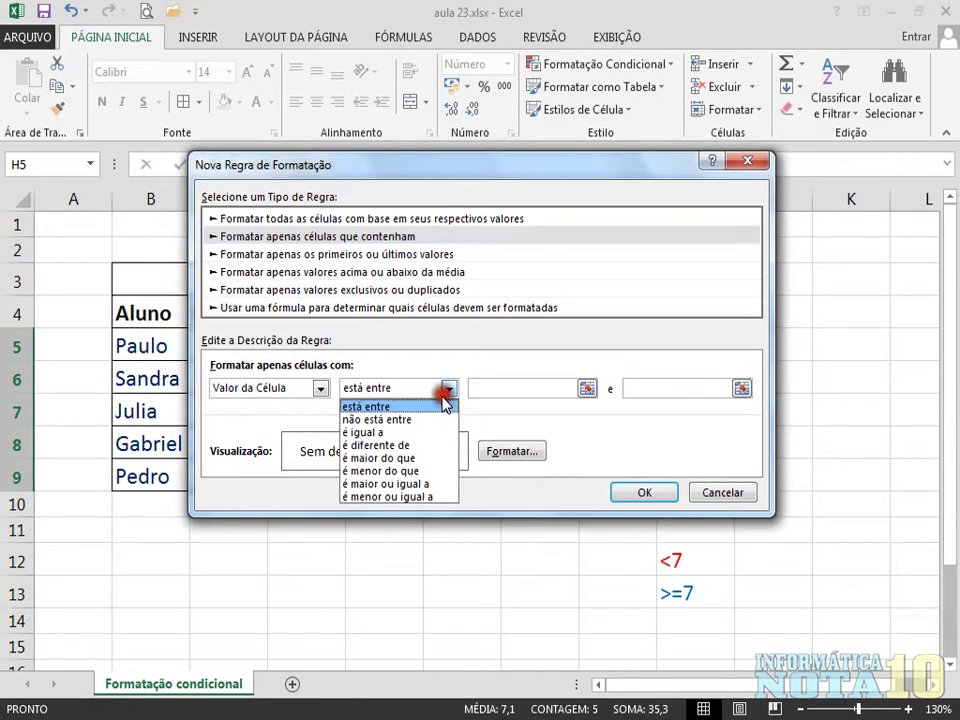
left_click(389, 484)
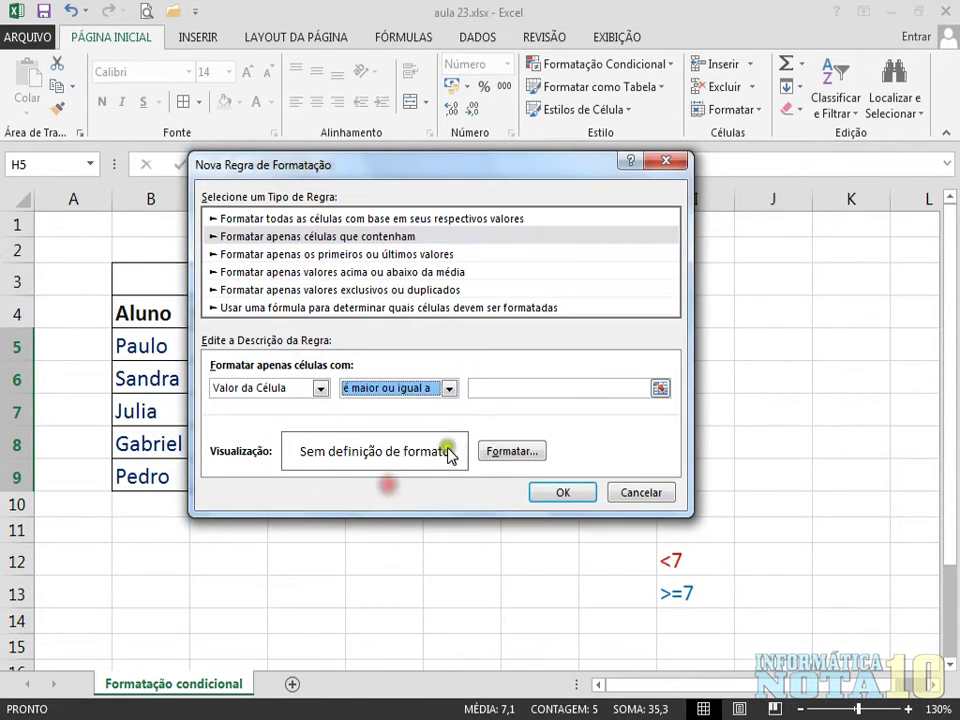
left_click(483, 391)
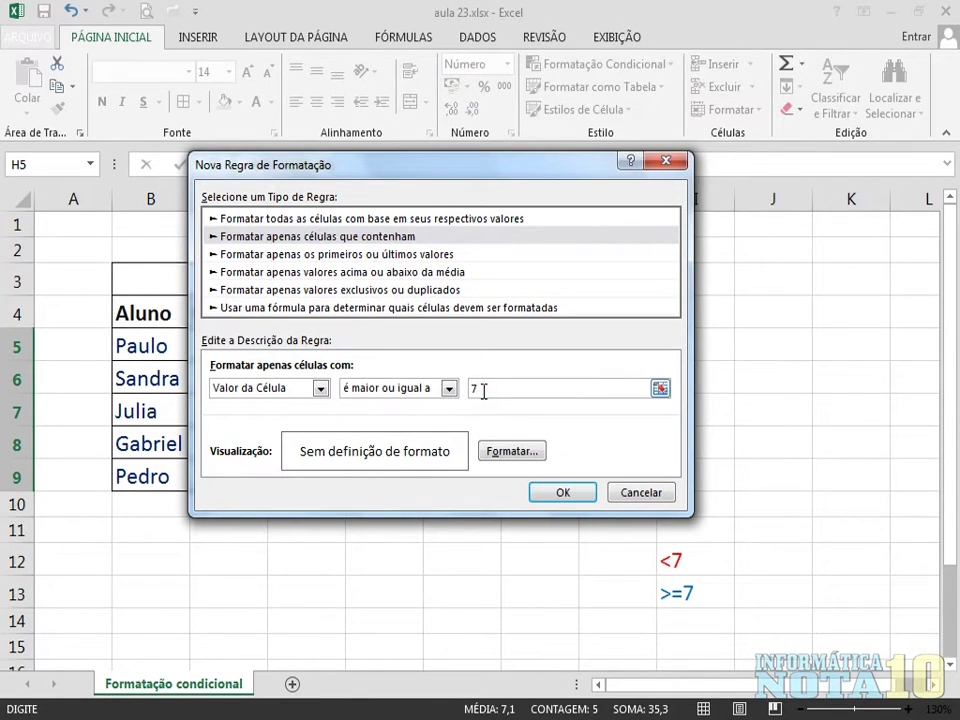
Set the second rule's font to blue and bold (Negrito), and apply it to the averages
left_click(512, 451)
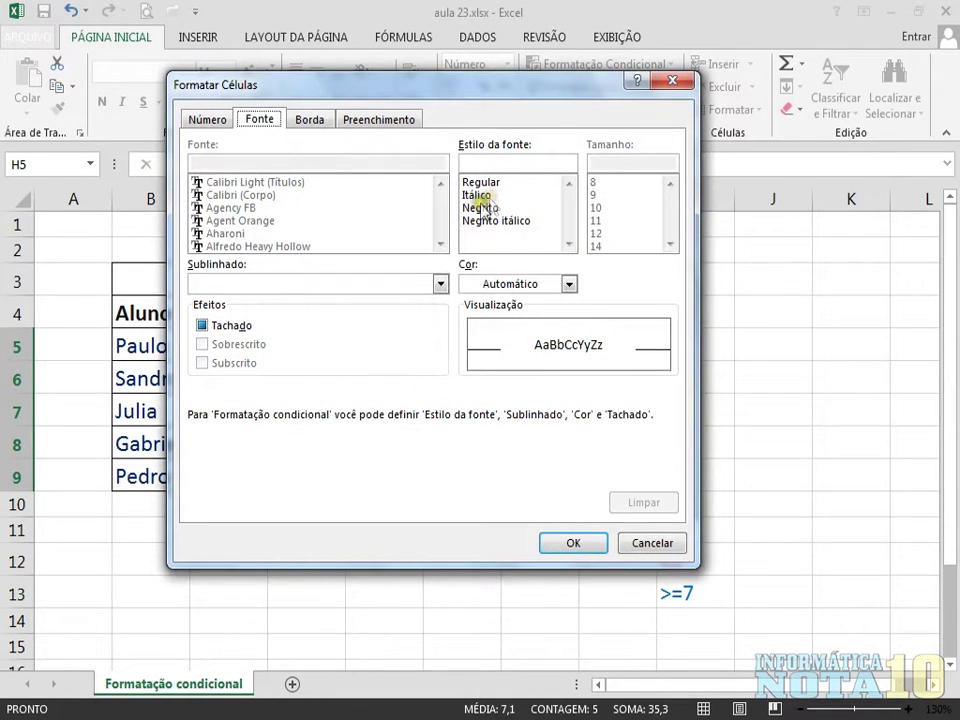
left_click(480, 208)
left_click(568, 284)
left_click(580, 462)
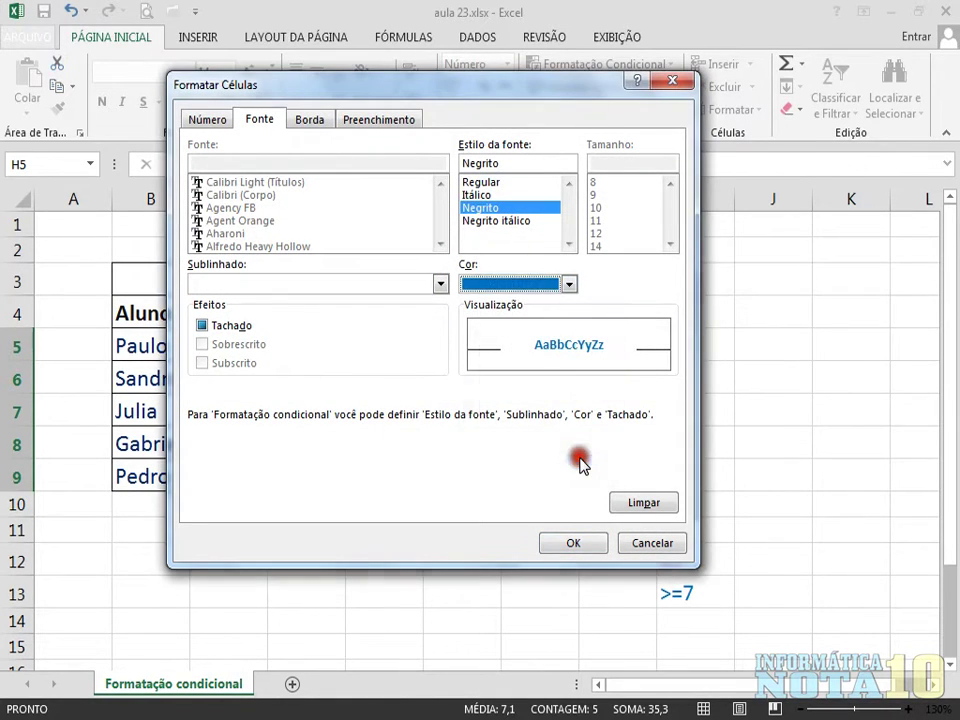
left_click(572, 546)
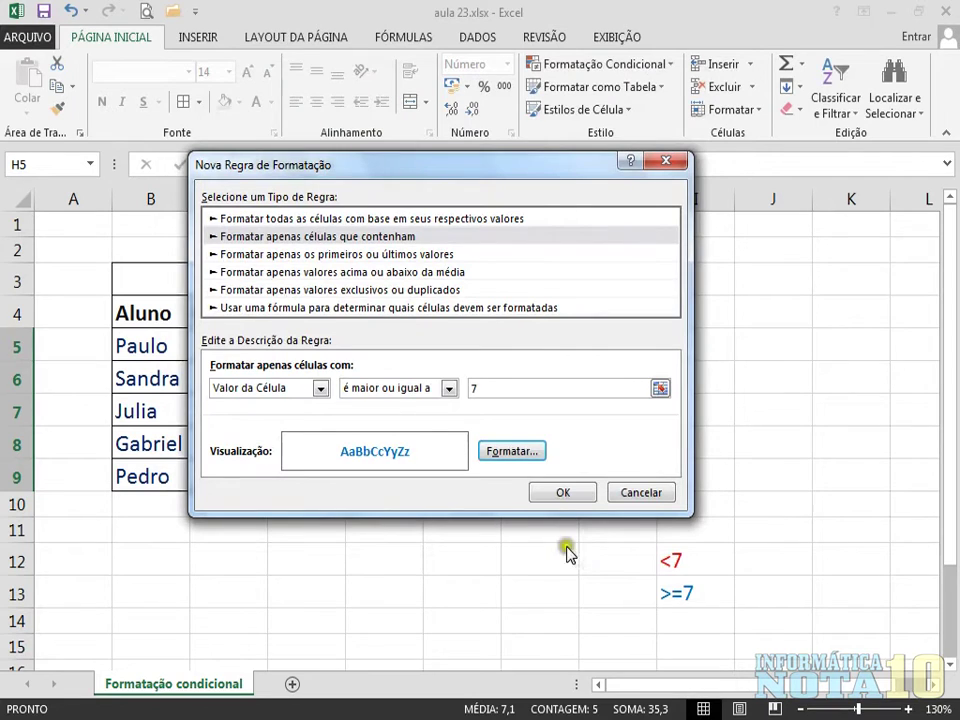
left_click(563, 493)
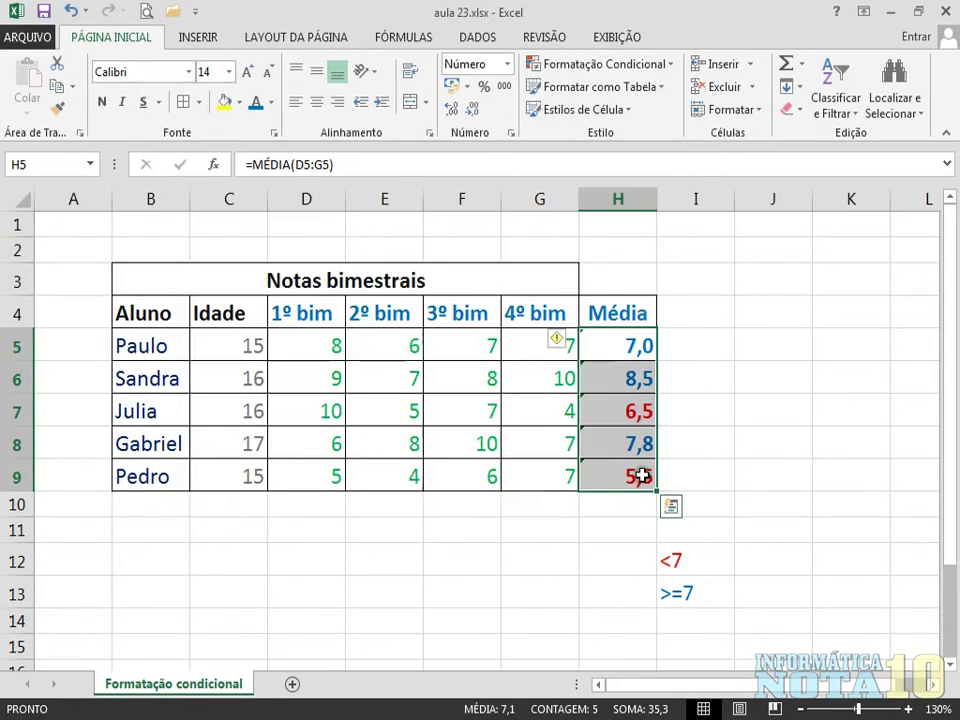
key("Right")
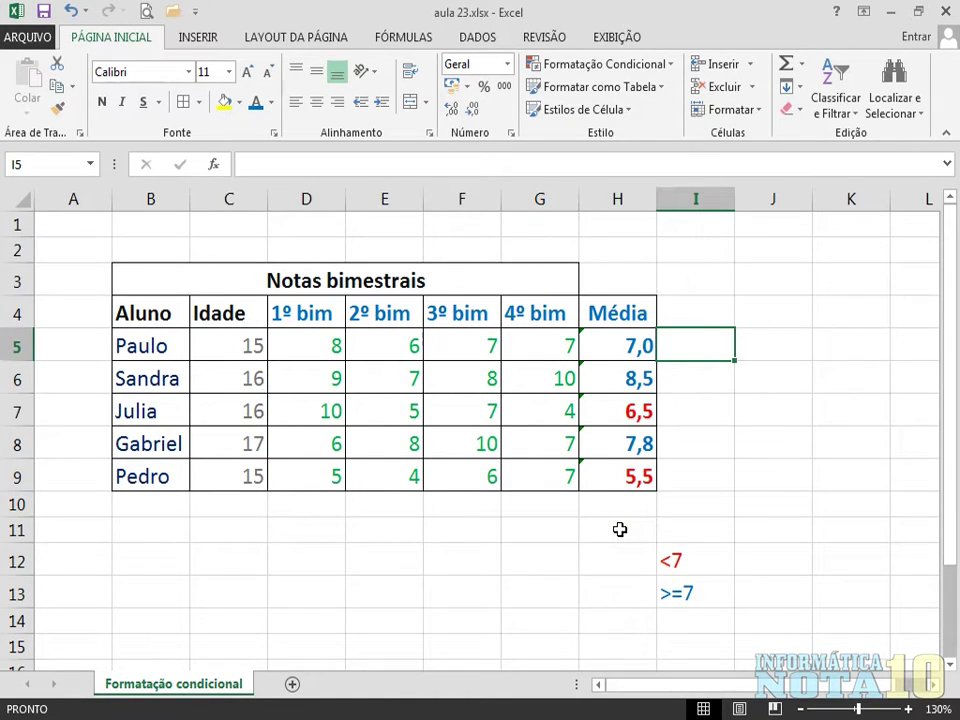
Open the conditional formatting rules manager for the averages in H5:H9
left_click_drag(633, 344, 627, 470)
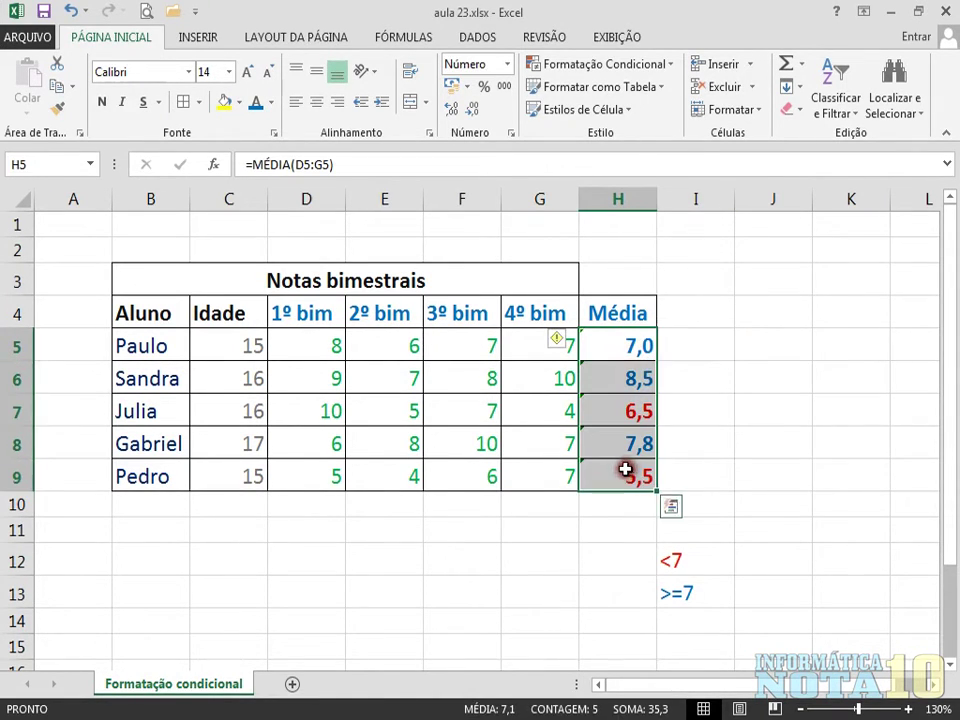
left_click(608, 64)
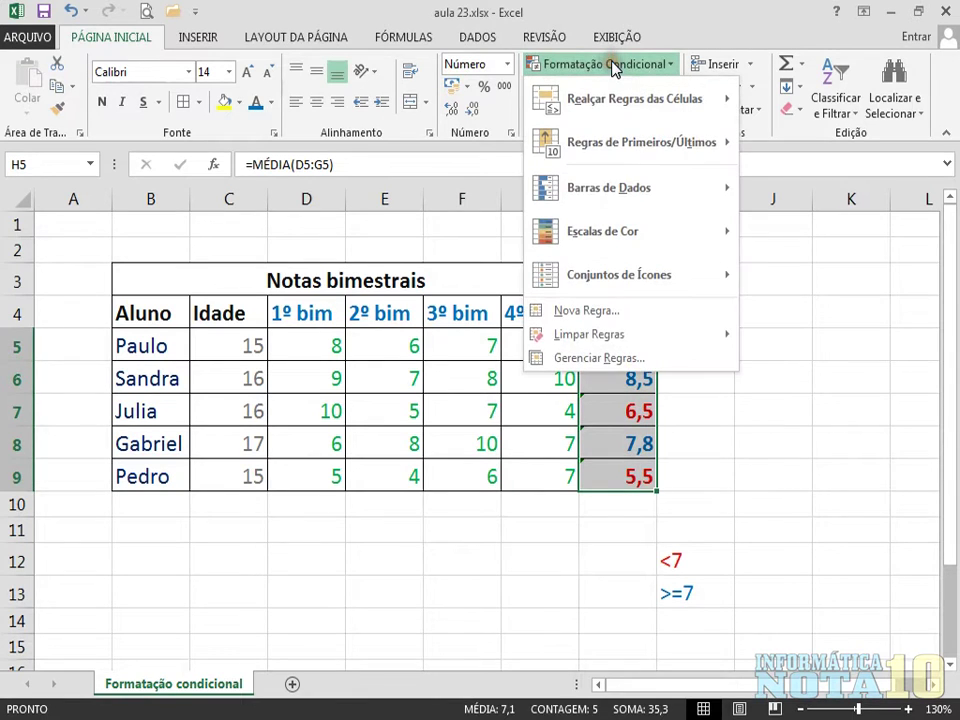
left_click(600, 358)
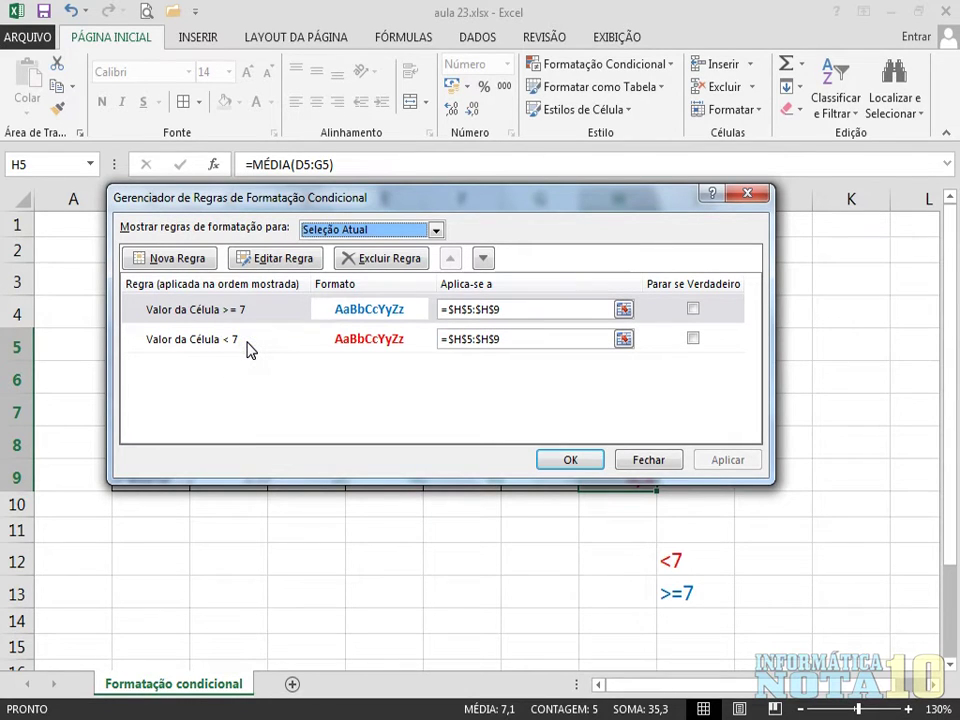
left_click(183, 261)
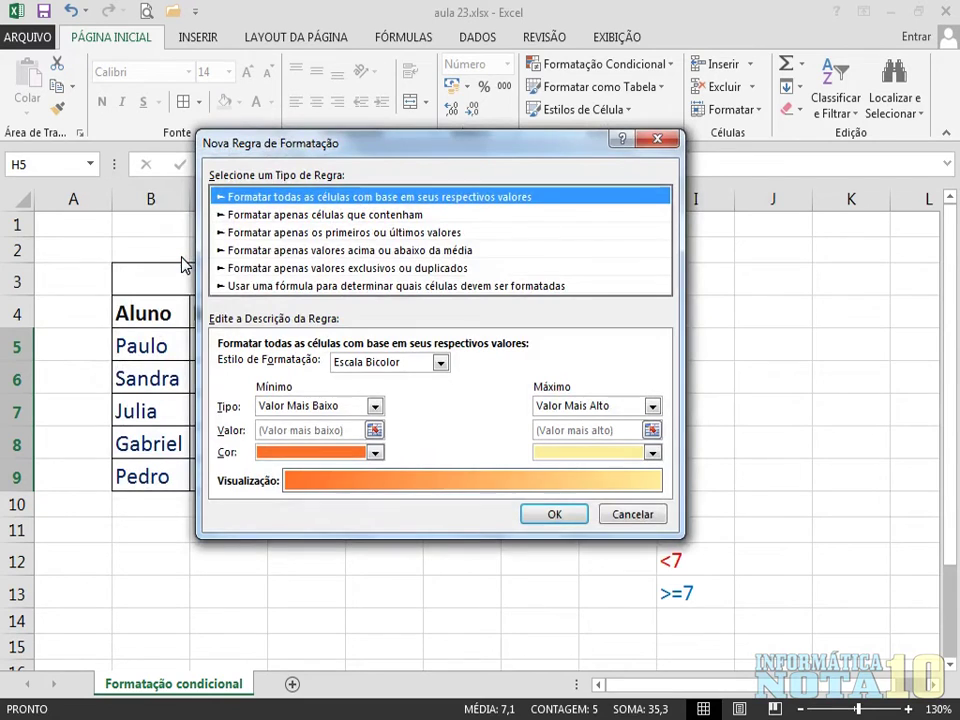
left_click(277, 221)
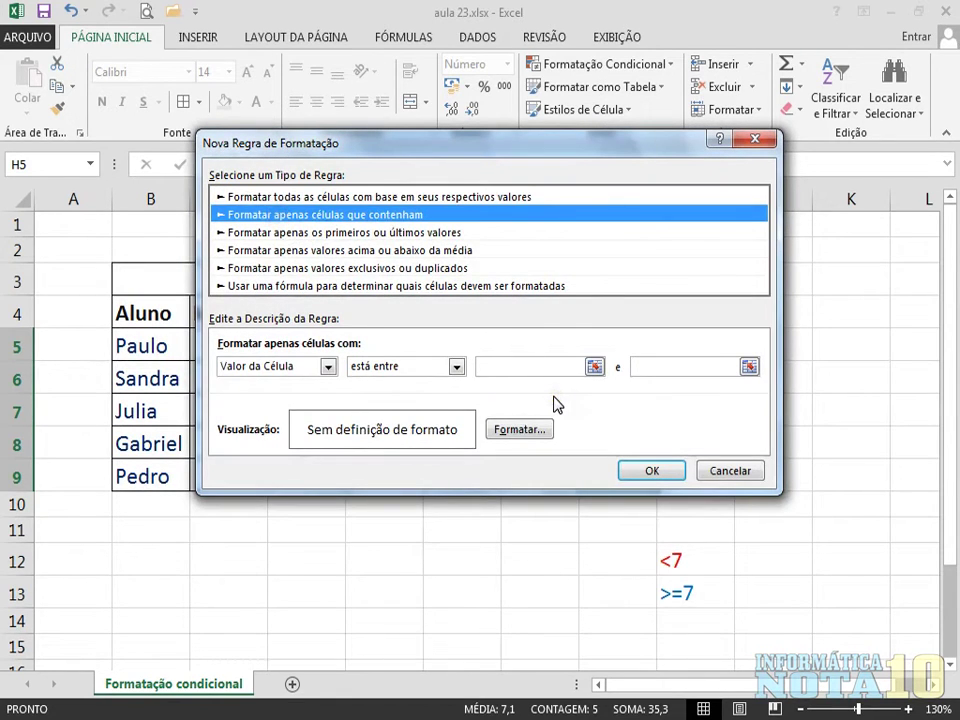
key("Escape")
Open the rule for cell values greater than or equal to 7 for editing
left_click(220, 314)
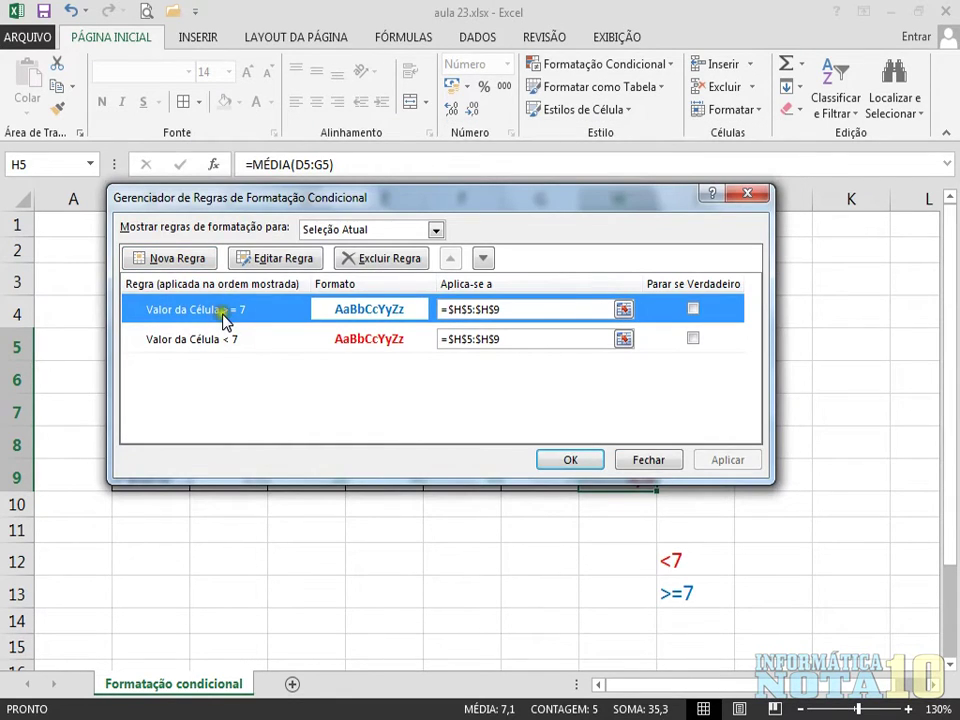
left_click(249, 341)
left_click(243, 311)
left_click(267, 262)
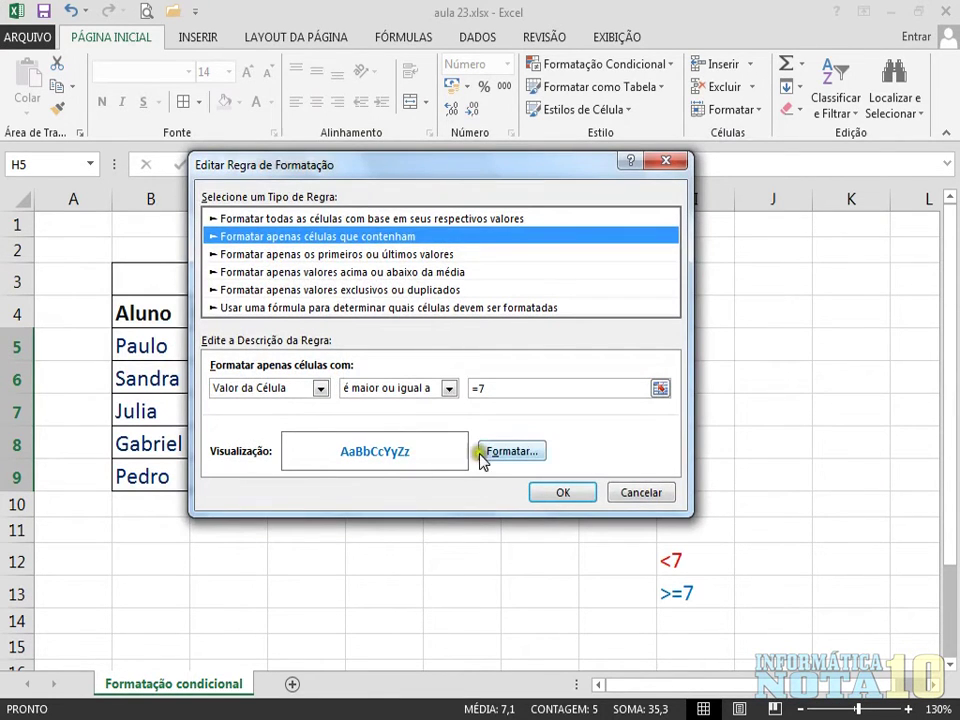
Add a black dotted outline border to the format of the rule for values greater than or equal to 7, and pick green as line color
left_click(514, 451)
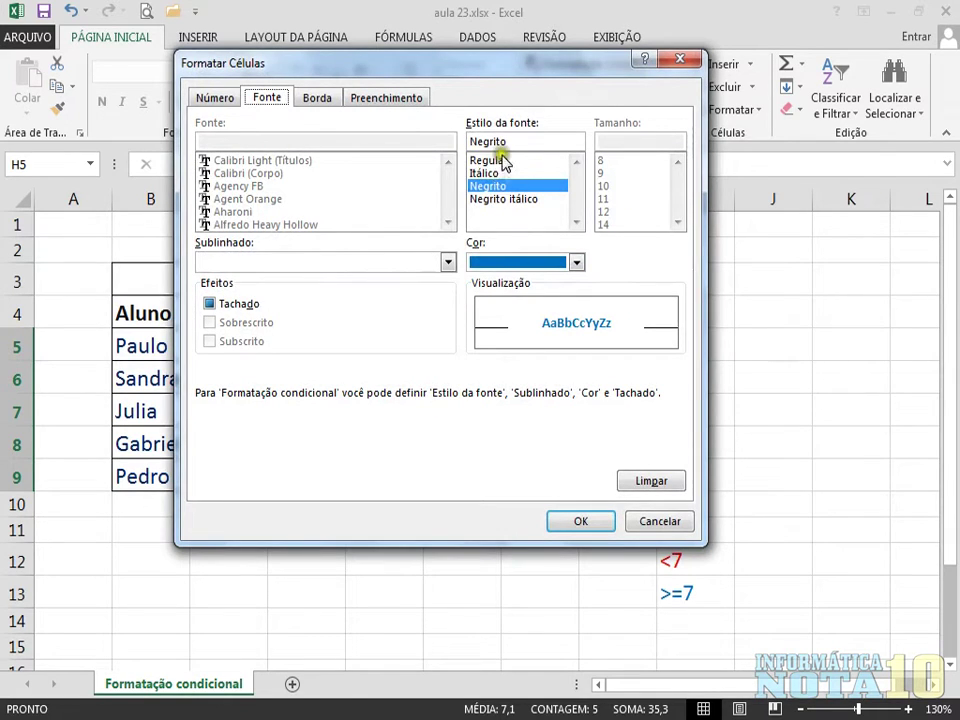
left_click(446, 264)
left_click(446, 264)
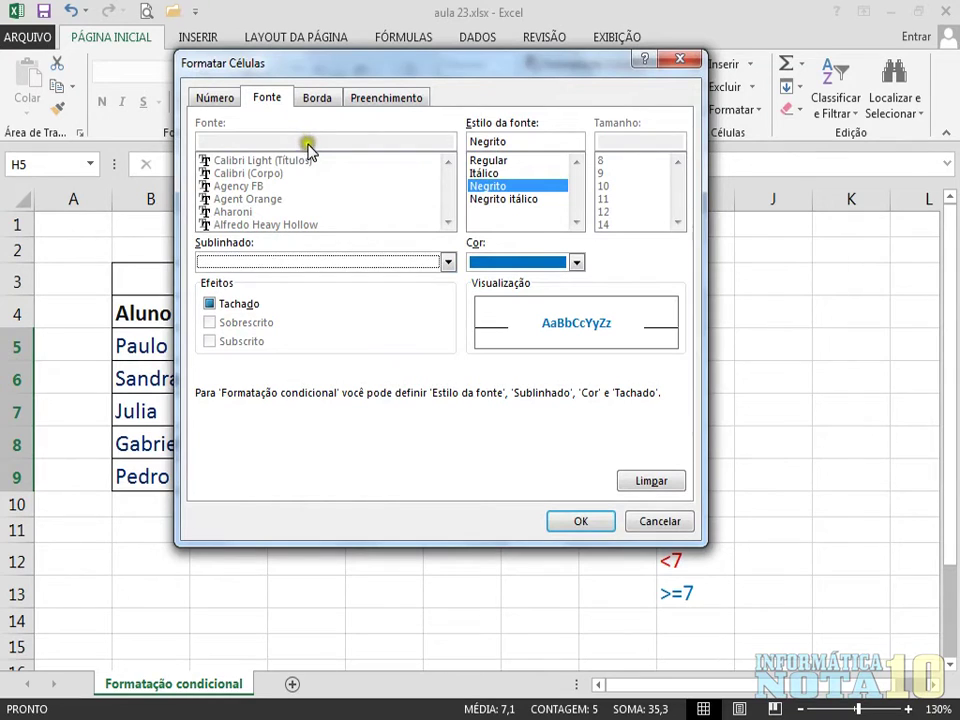
left_click(318, 100)
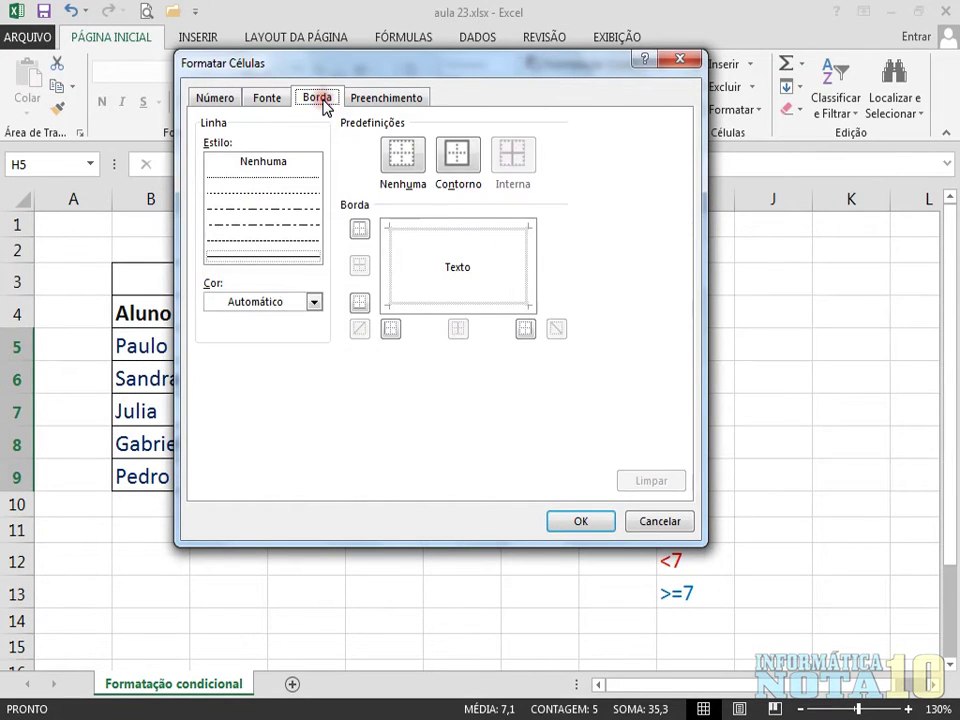
left_click(375, 100)
left_click(314, 98)
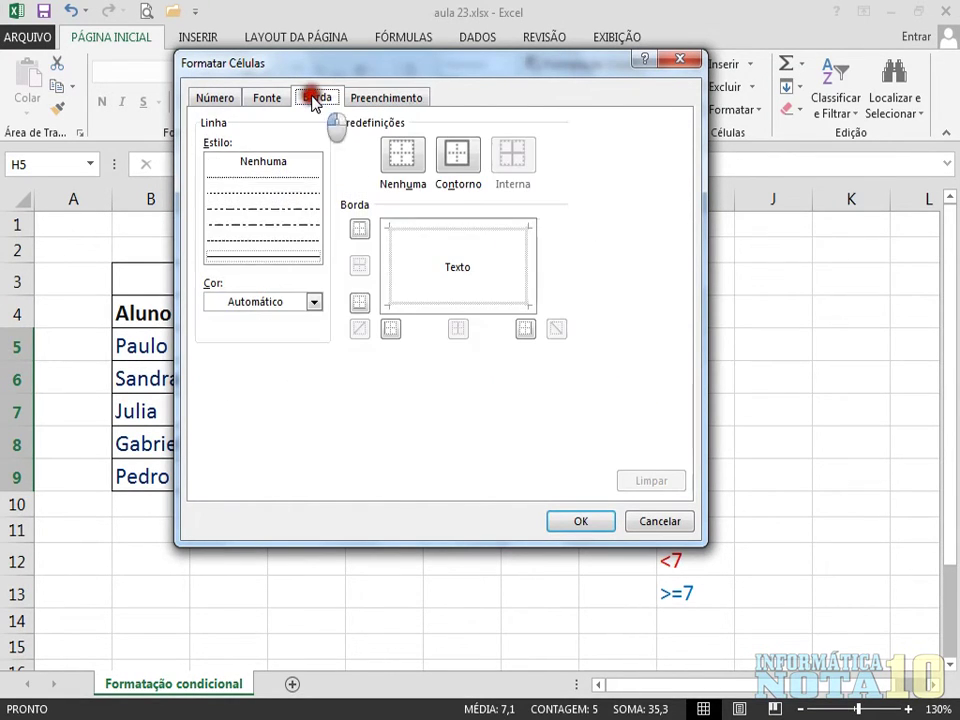
left_click(285, 194)
left_click(293, 253)
left_click(289, 198)
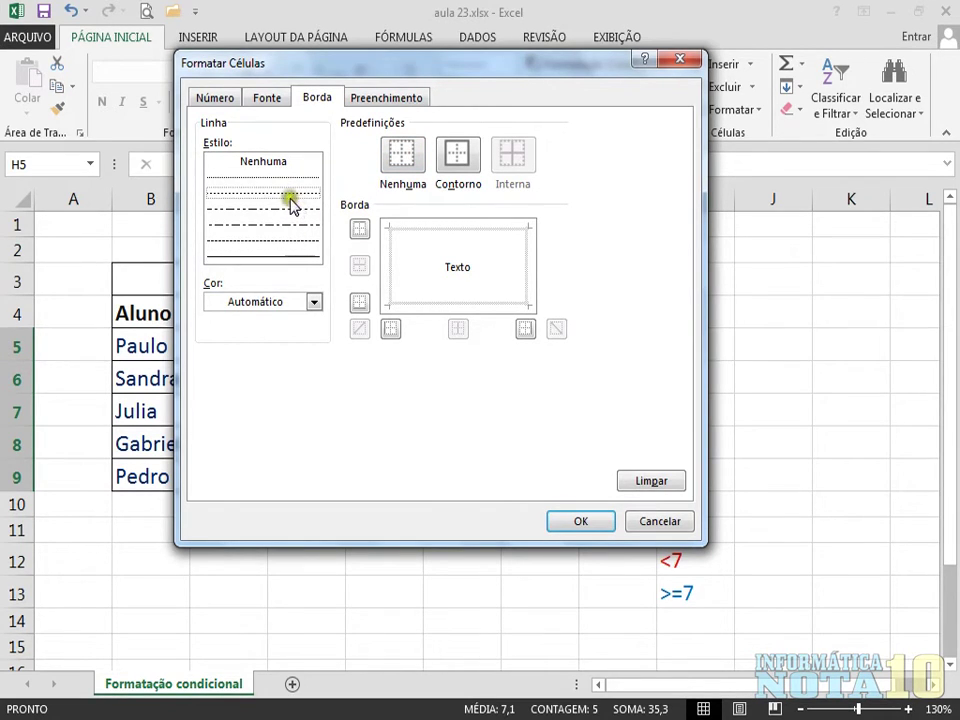
left_click(316, 302)
left_click(230, 369)
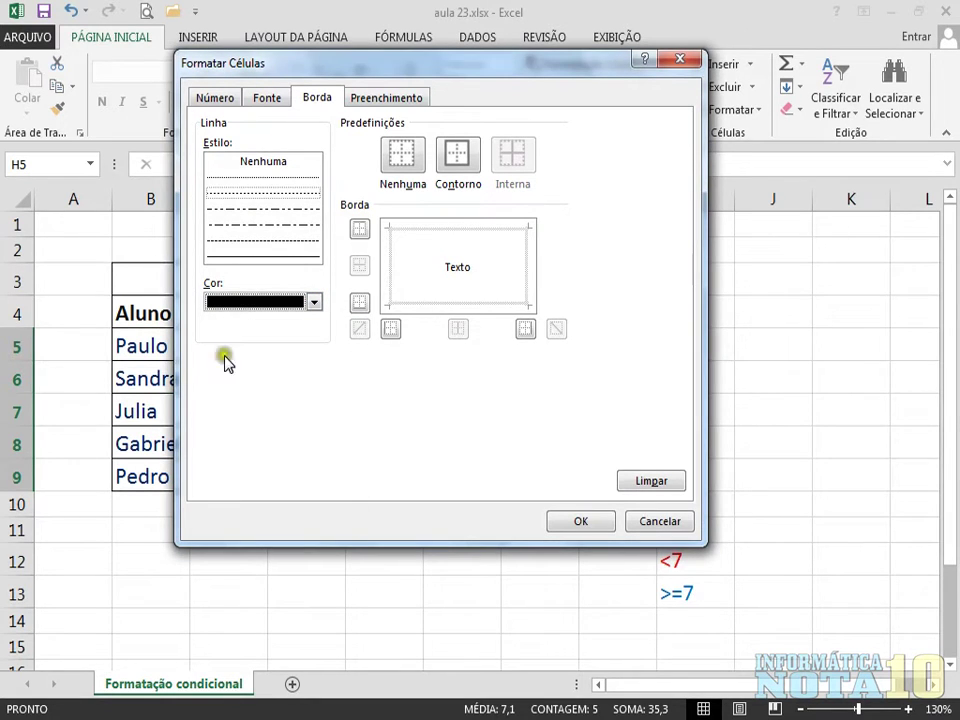
left_click(457, 154)
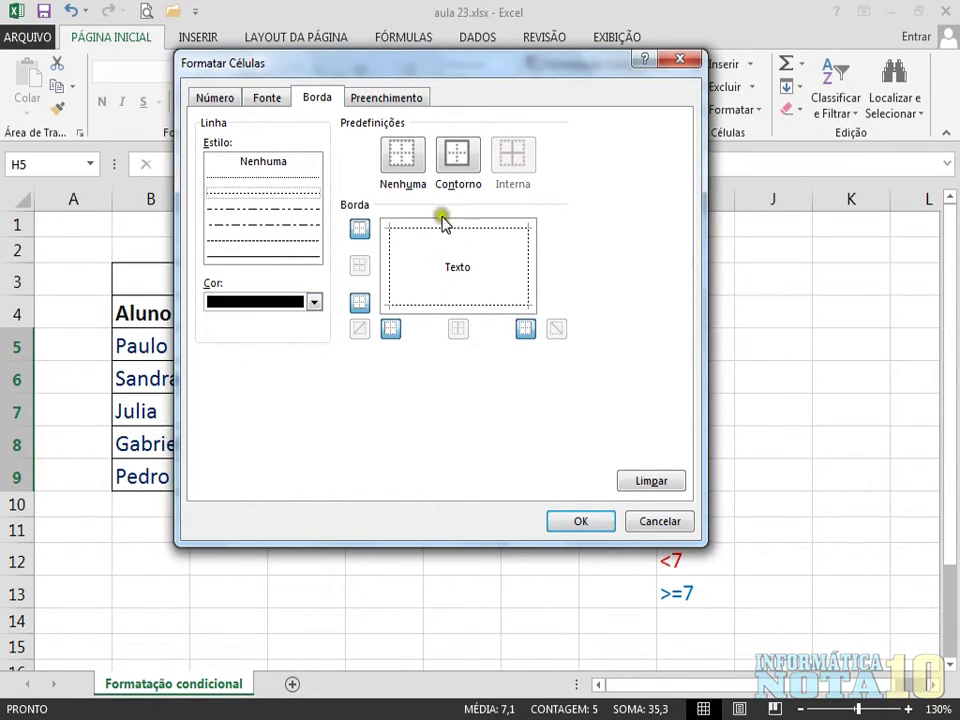
left_click(314, 302)
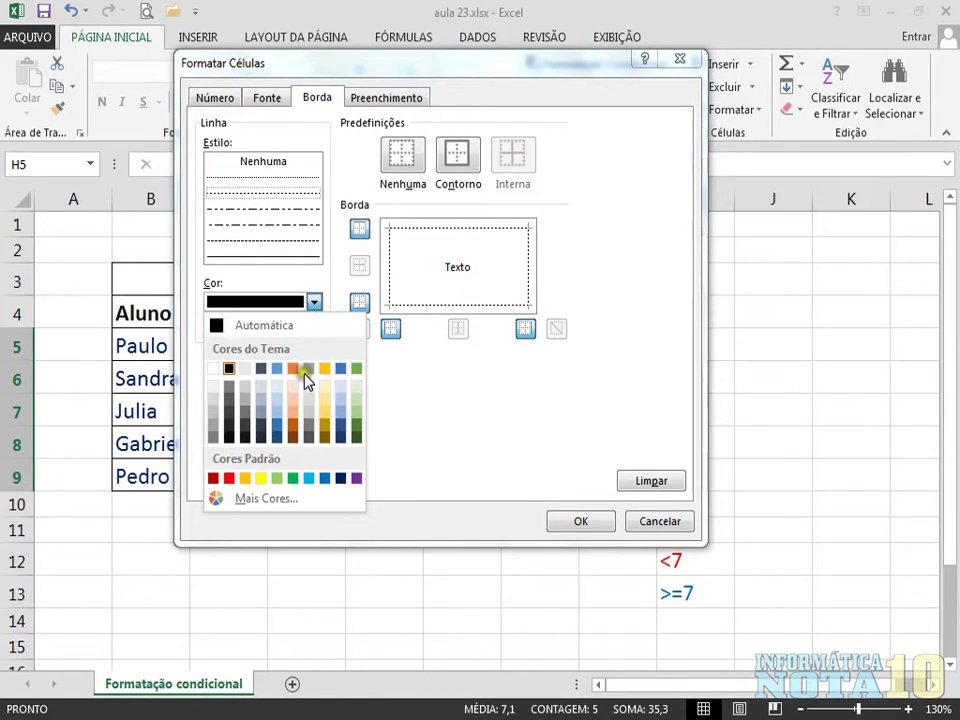
left_click(292, 478)
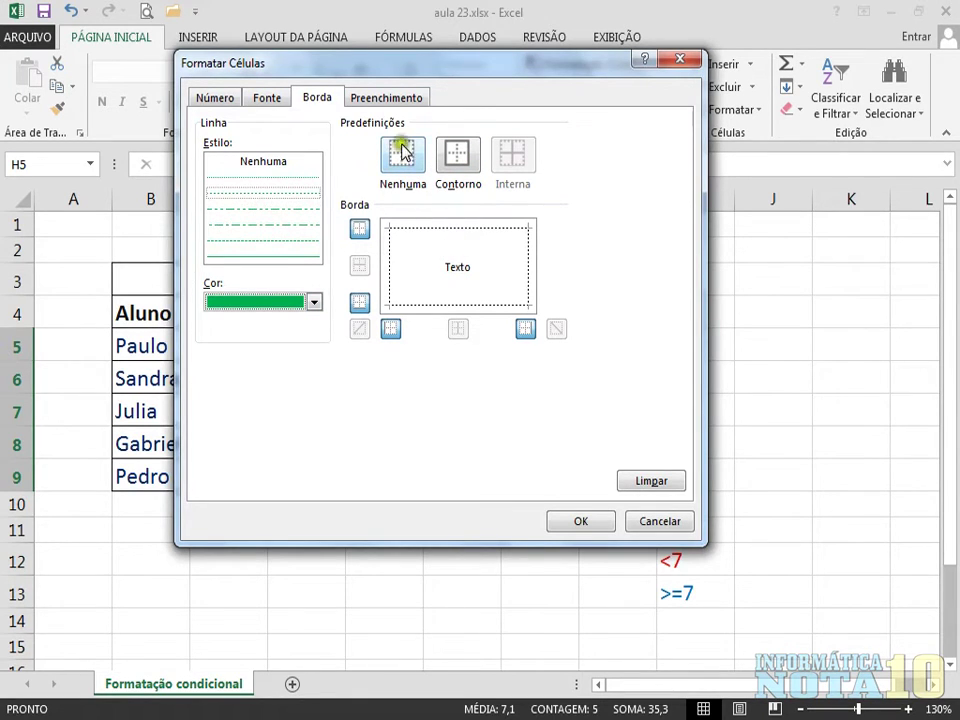
Set a yellow background fill for the greater-than-or-equal-to-7 rule and apply the edited rule to the averages
left_click(383, 98)
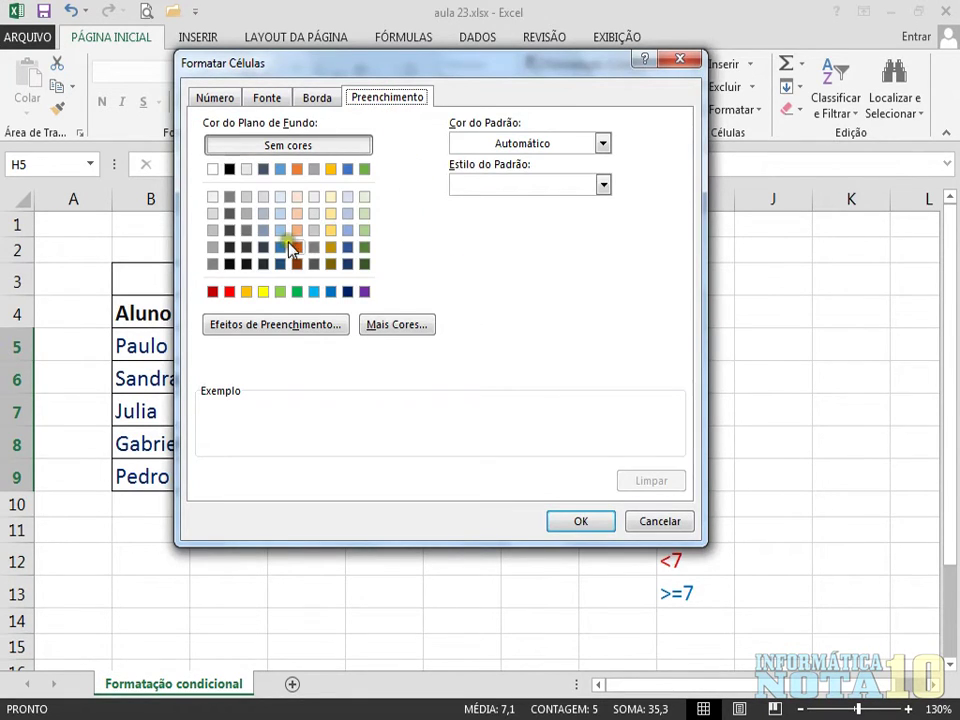
left_click(263, 292)
left_click(581, 528)
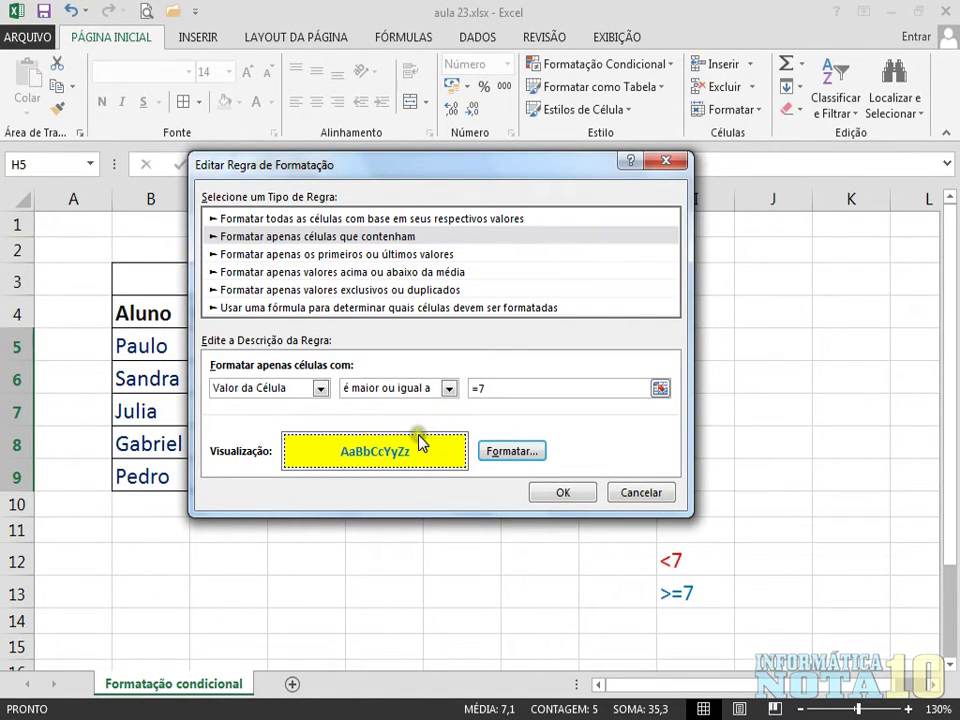
left_click(563, 492)
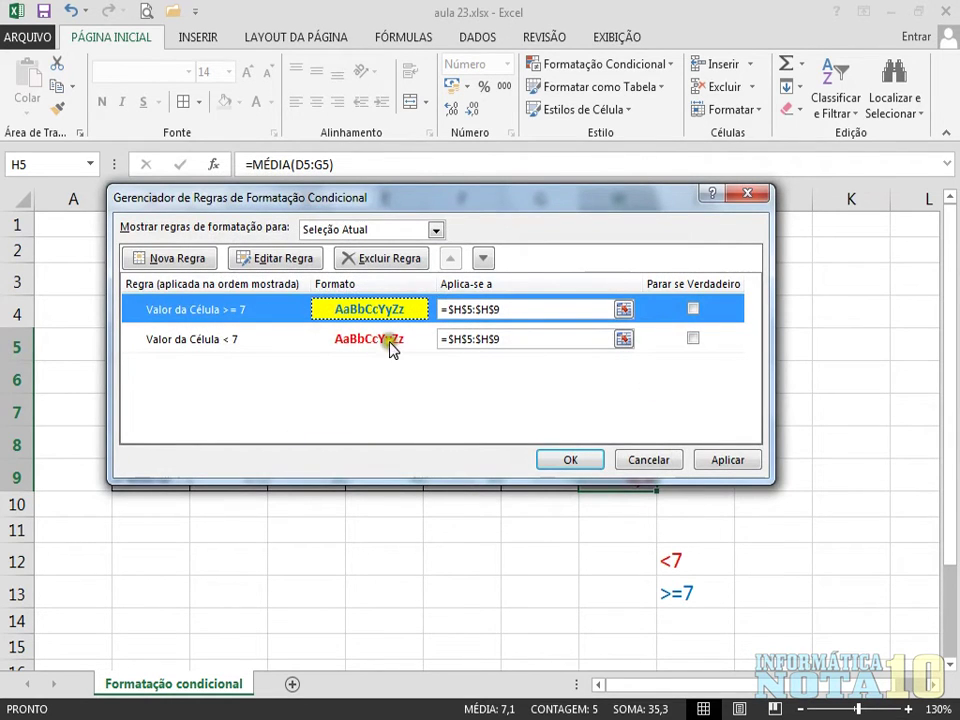
left_click(553, 459)
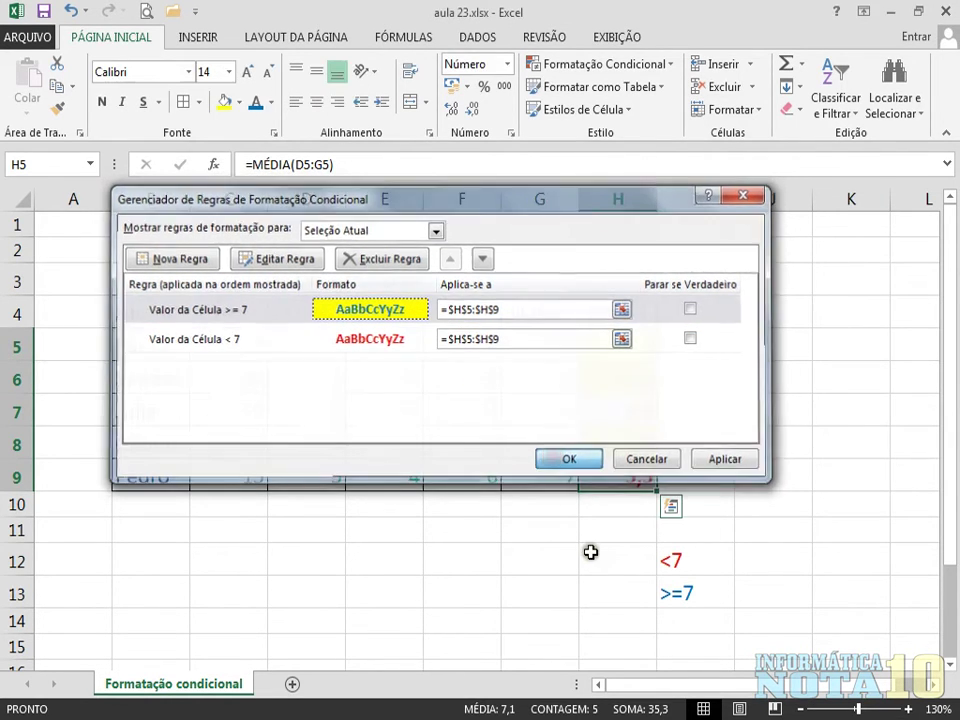
Undo the border and fill change made to the greater-than-or-equal-to-7 rule
left_click(590, 570)
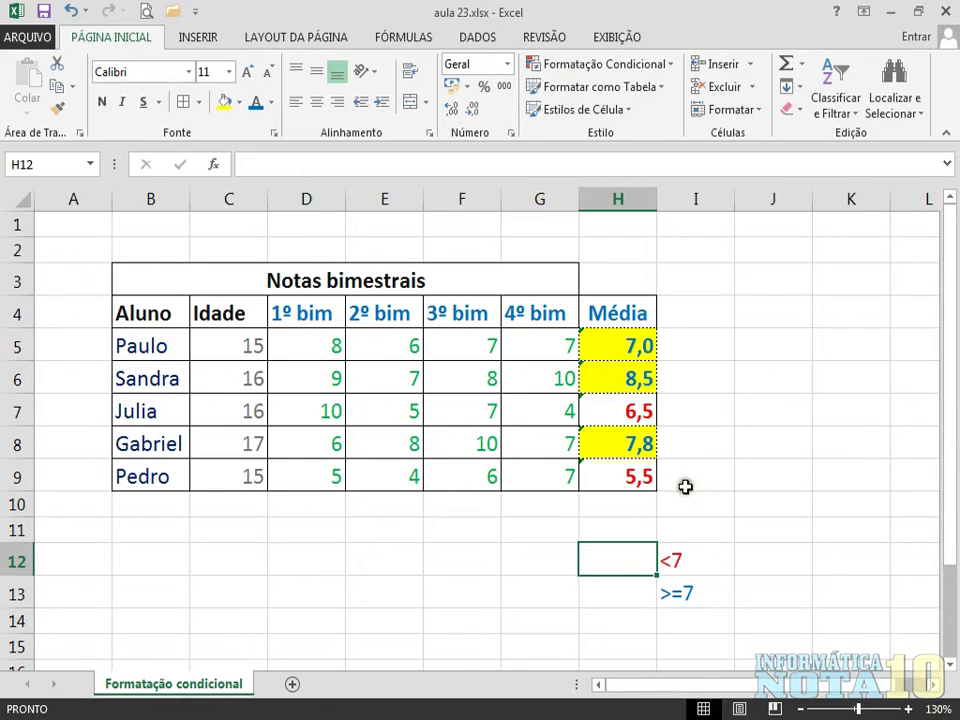
left_click(71, 10)
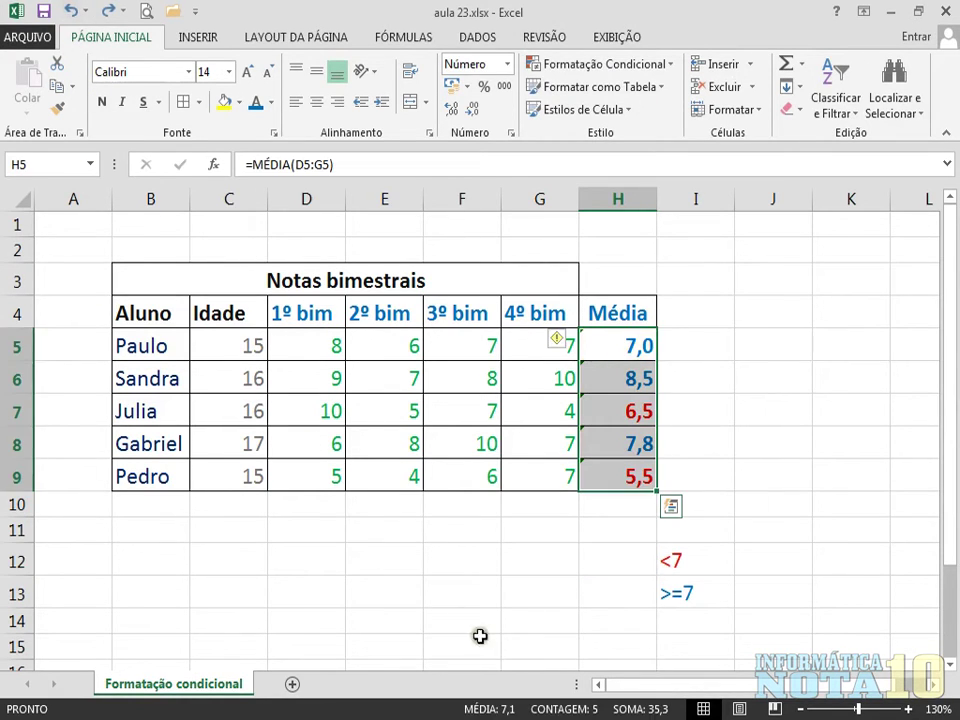
left_click(480, 636)
Apply blue gradient-fill data bars to the averages in H5:H9, and widen column H
left_click_drag(617, 345, 630, 484)
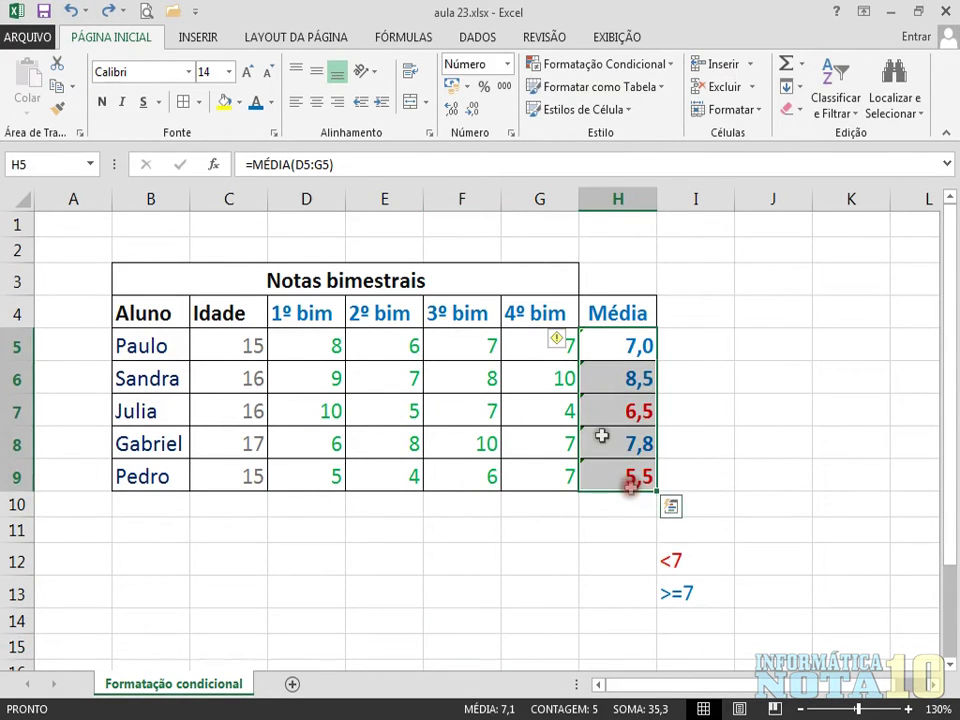
left_click(617, 66)
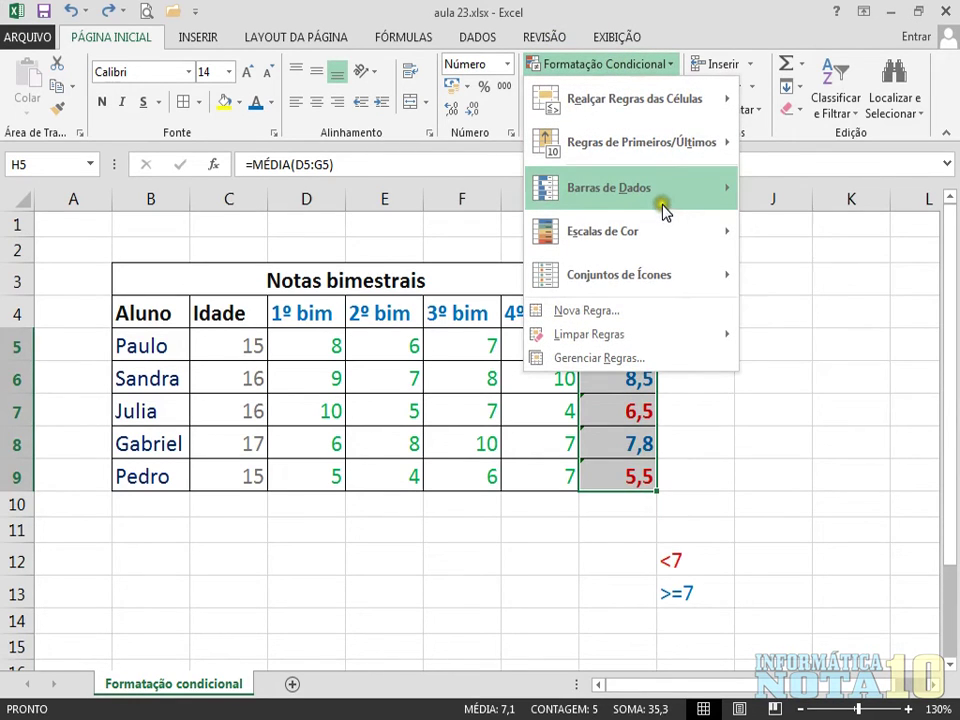
mouse_move(652, 207)
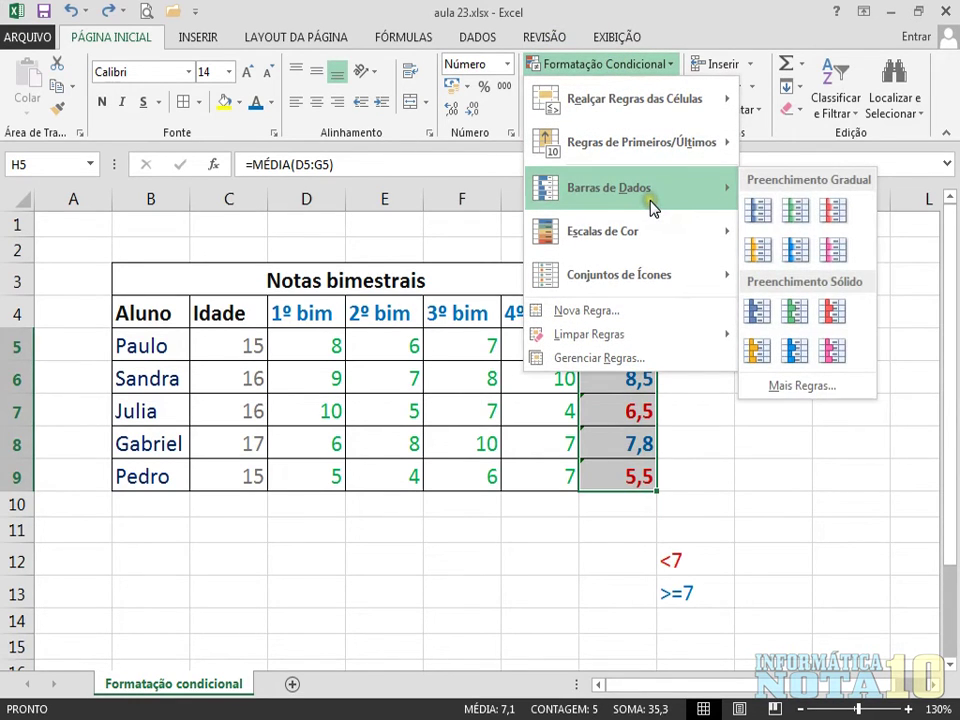
left_click(758, 212)
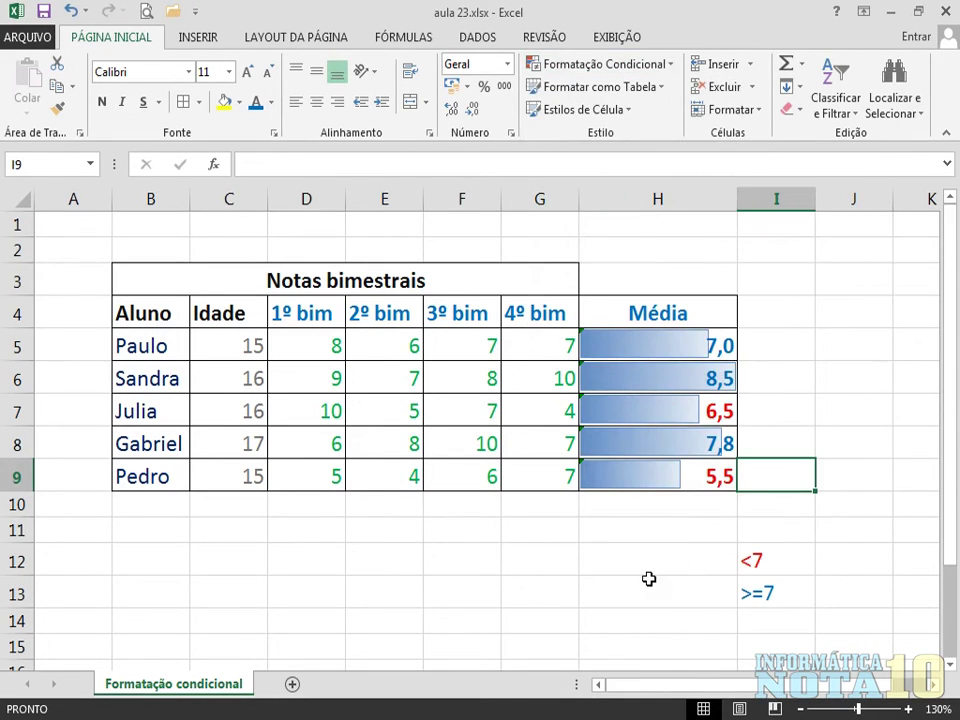
left_click(654, 550)
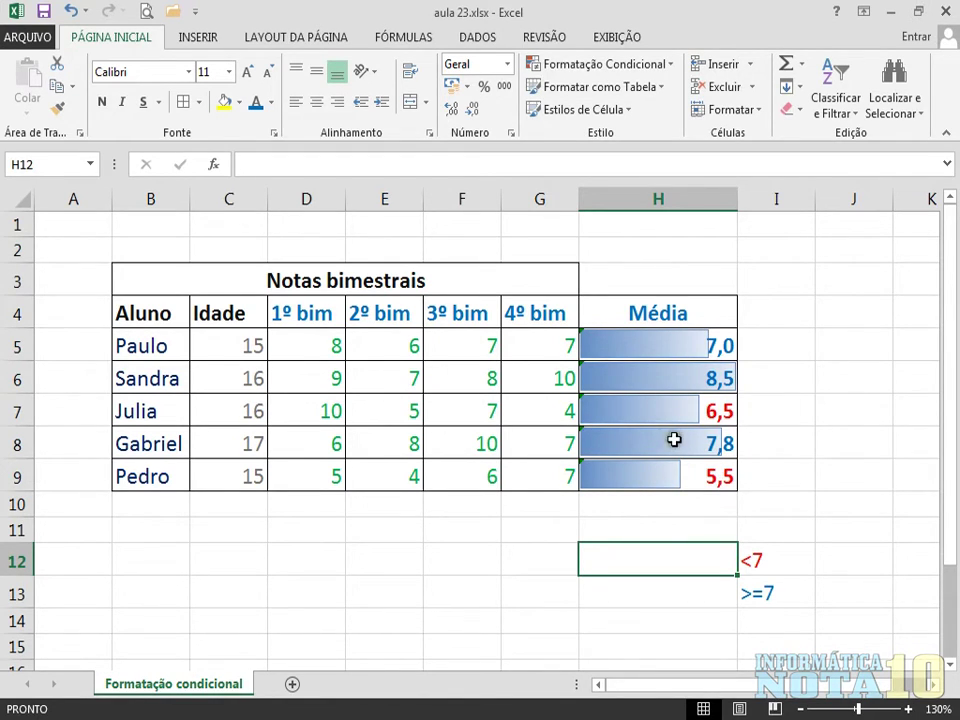
Apply the green-yellow-red color scale to the averages in H5:H9
left_click_drag(647, 343, 642, 466)
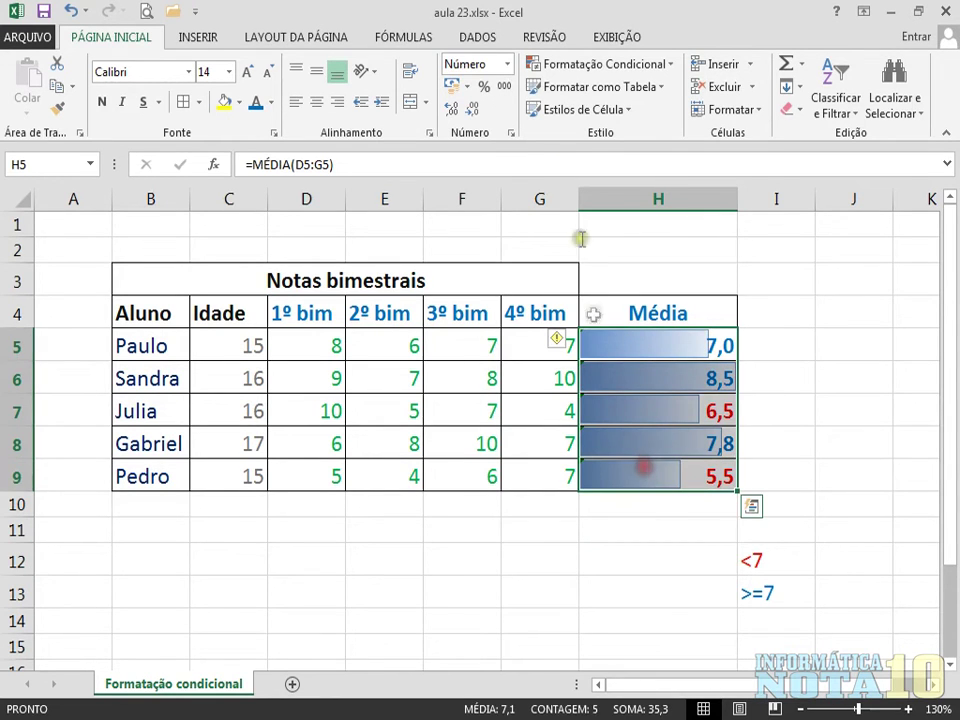
left_click(590, 66)
mouse_move(698, 200)
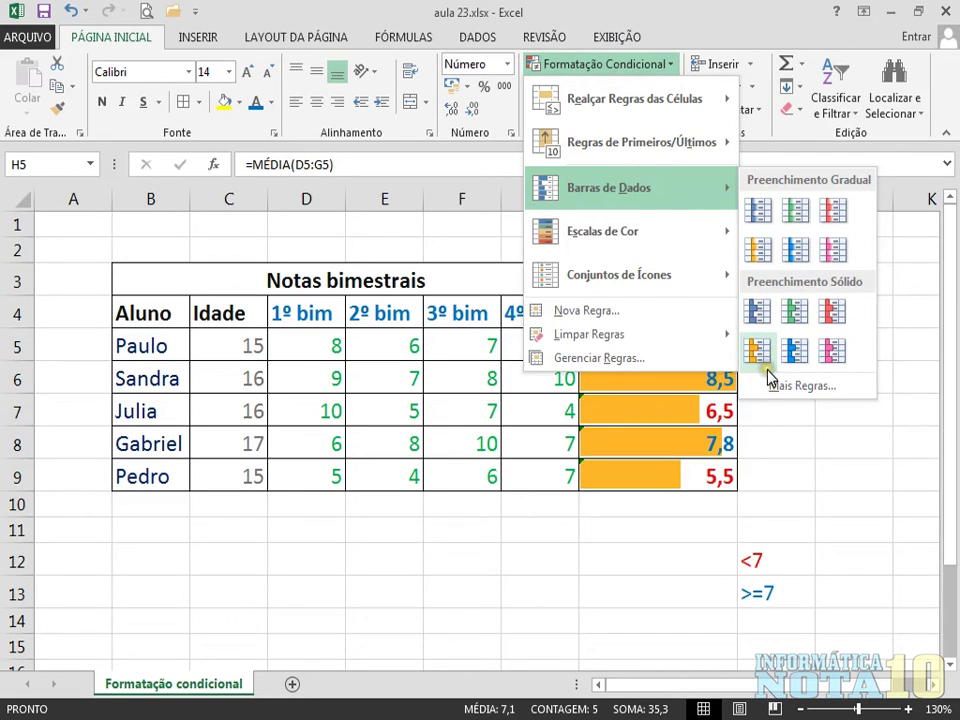
mouse_move(600, 244)
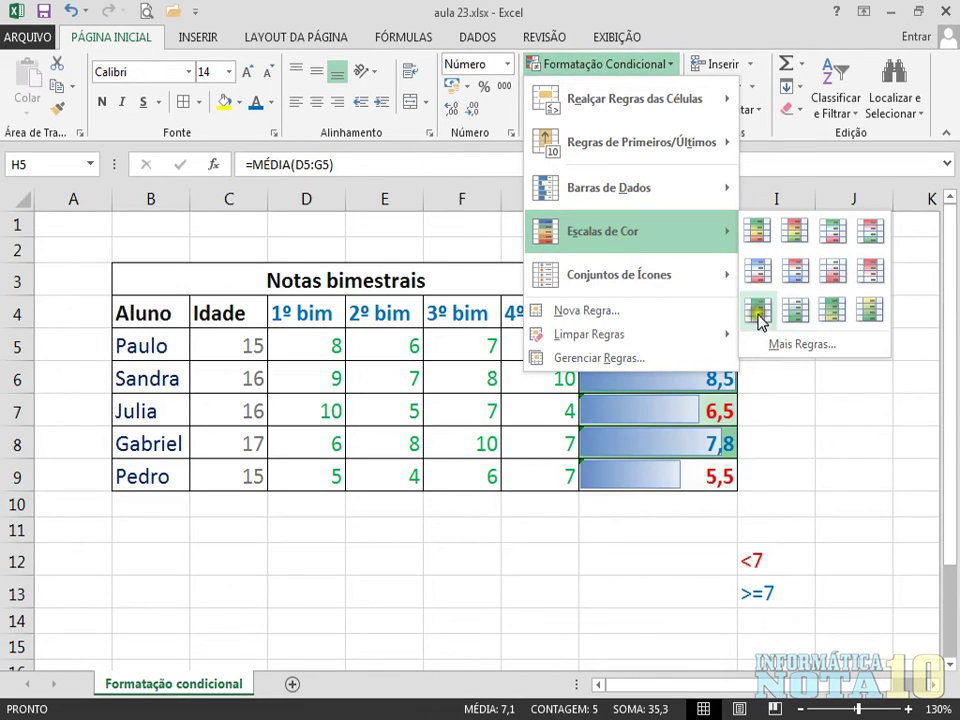
left_click(756, 231)
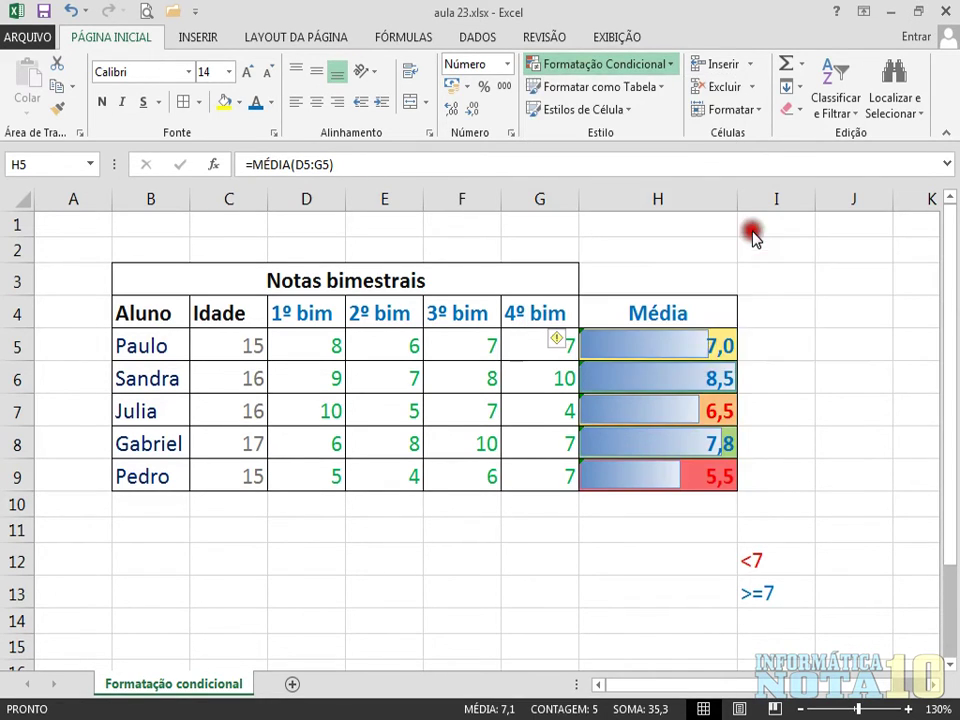
left_click(686, 556)
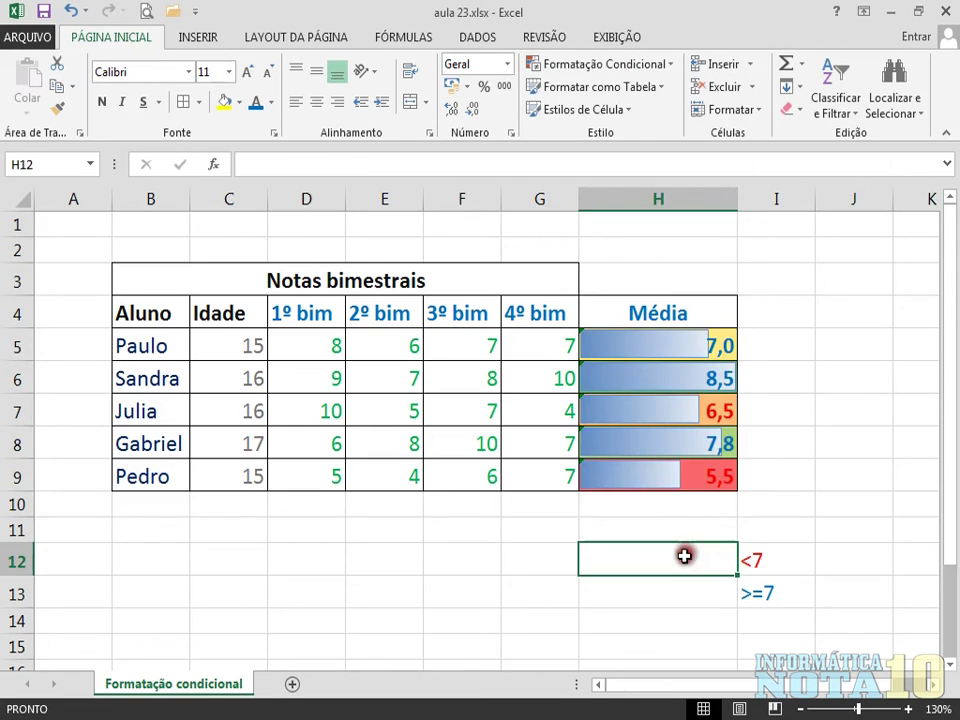
Preview icon sets on the averages, and remove the data bars and color scale from H5:H9
left_click_drag(650, 352, 672, 478)
left_click(604, 66)
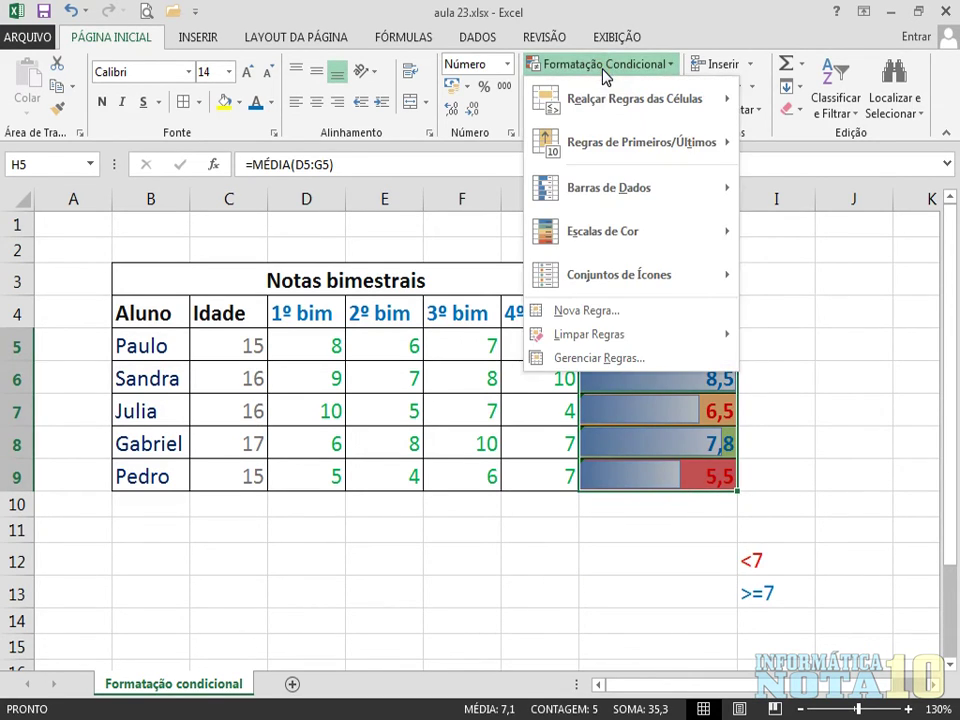
mouse_move(622, 278)
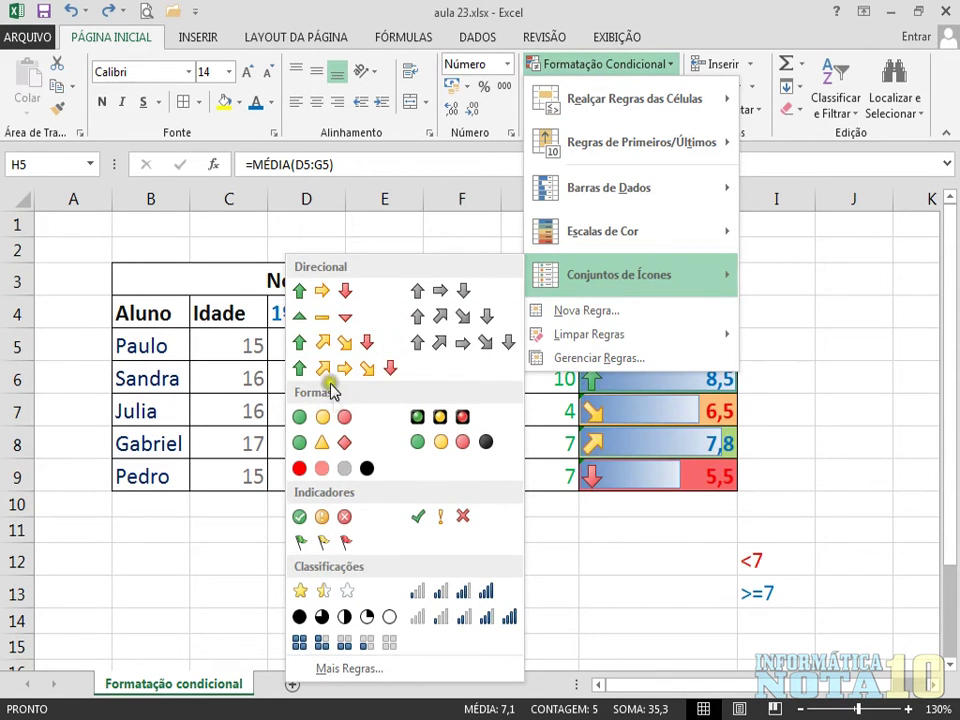
left_click(325, 638)
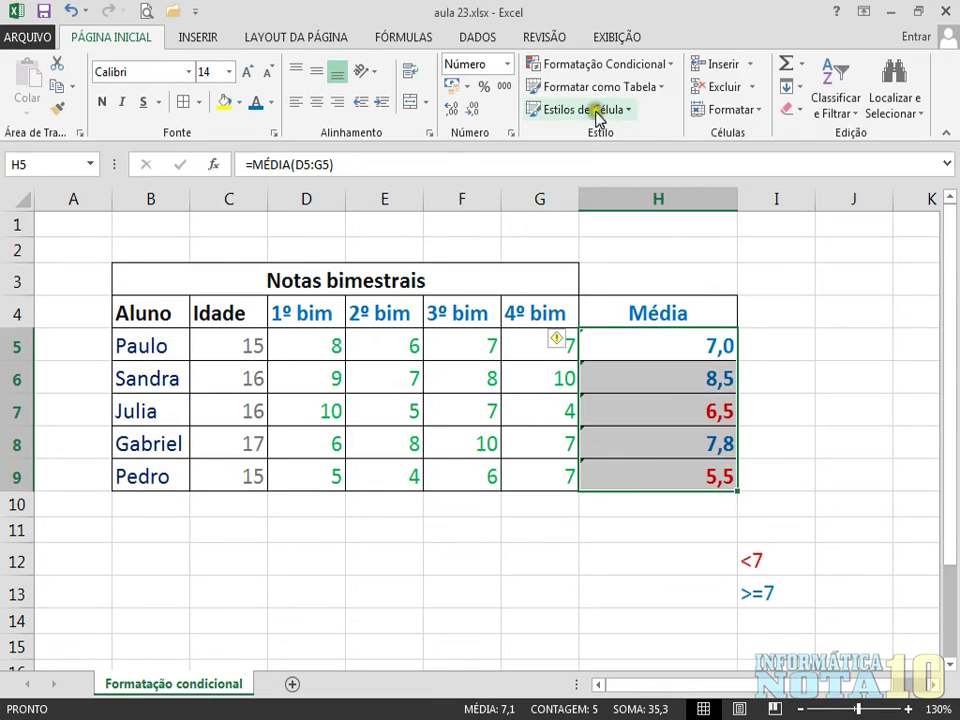
Apply the three-flag indicator icon set to the averages in H5:H9
left_click(596, 66)
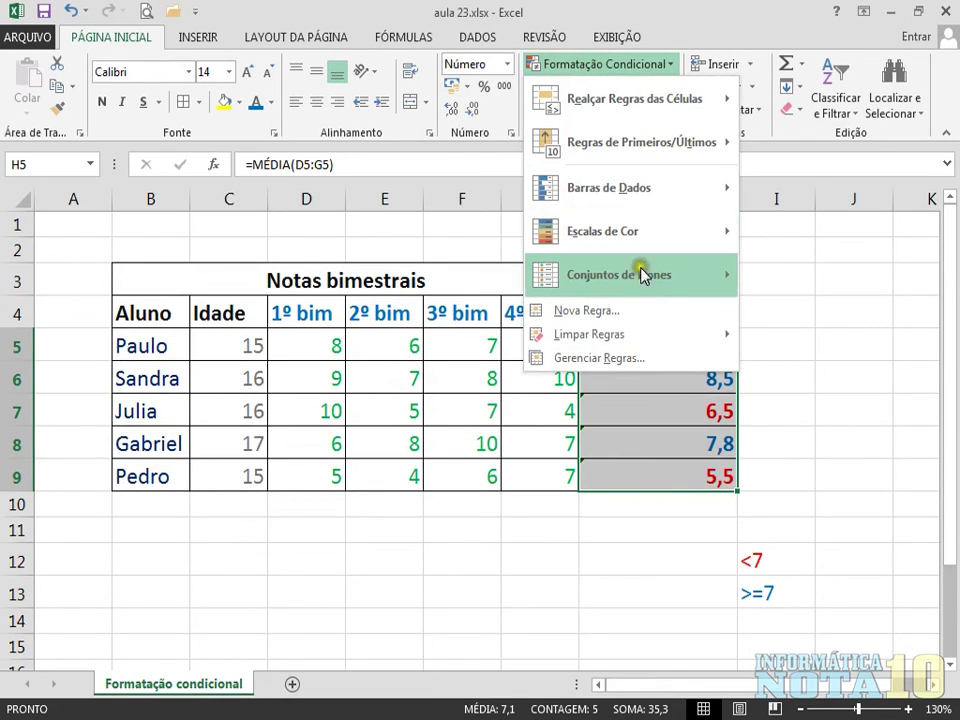
mouse_move(636, 289)
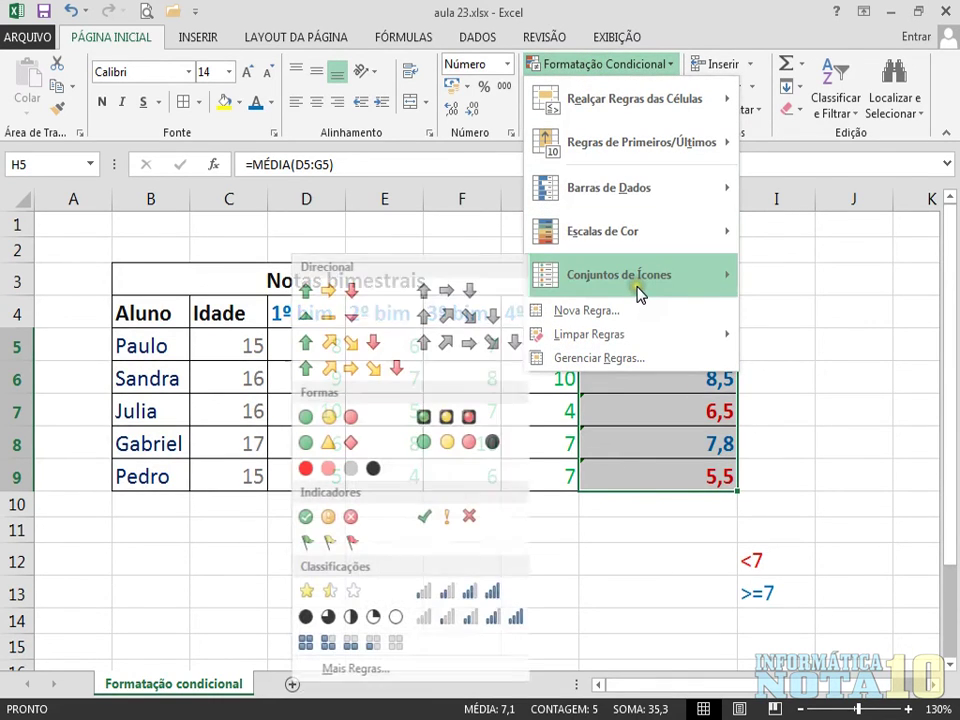
left_click(337, 547)
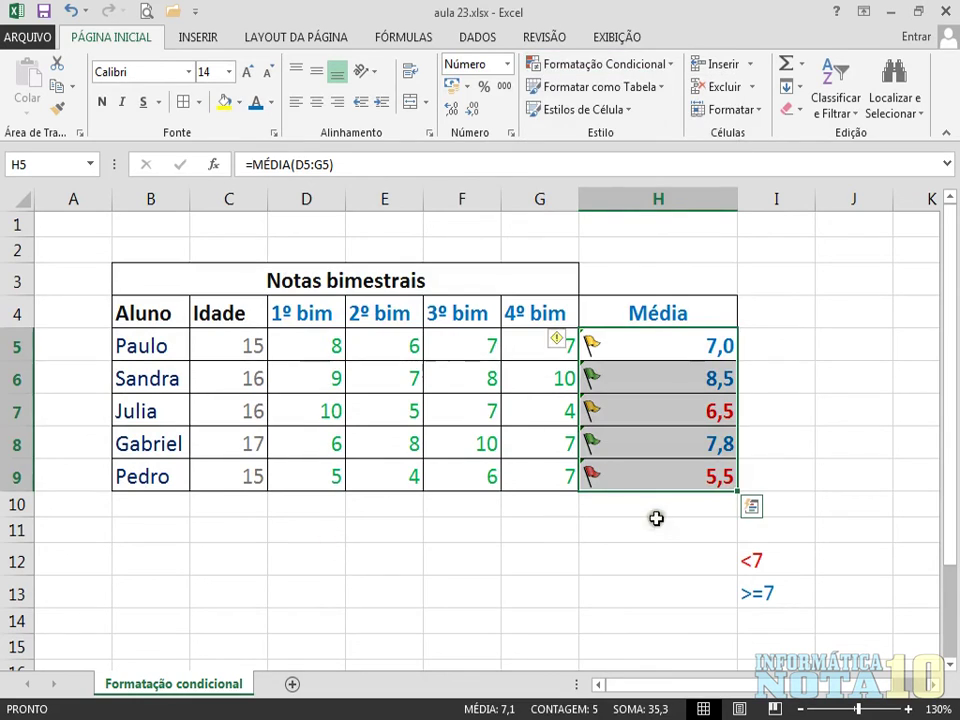
left_click(643, 562)
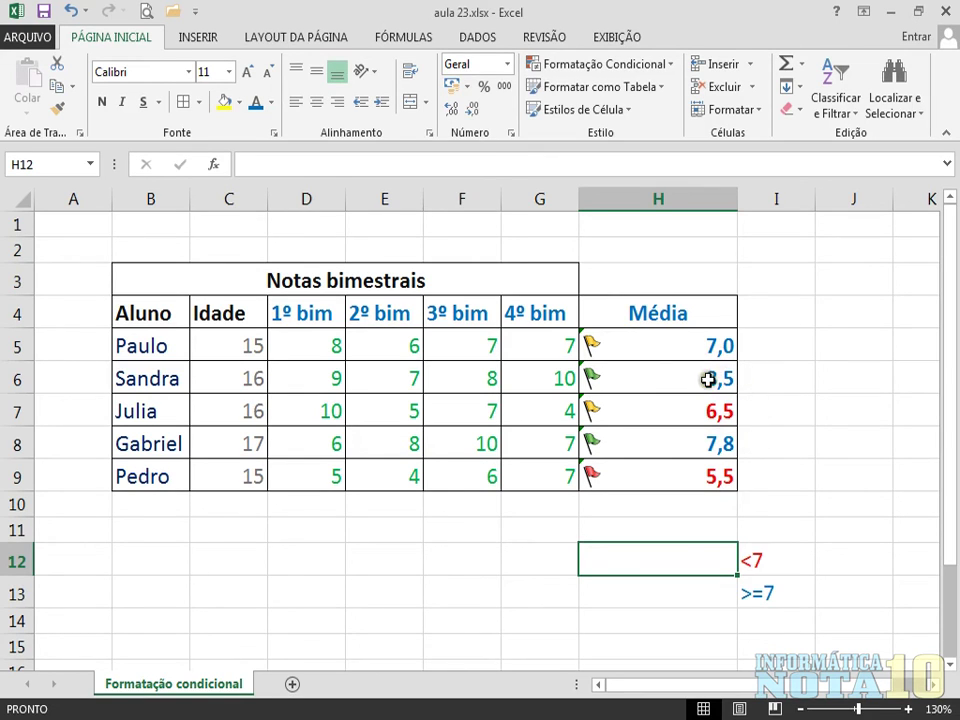
Replace the icons on the averages in H5:H9 with the five black-and-white quarter circles from the ratings icon sets
left_click_drag(632, 333, 648, 470)
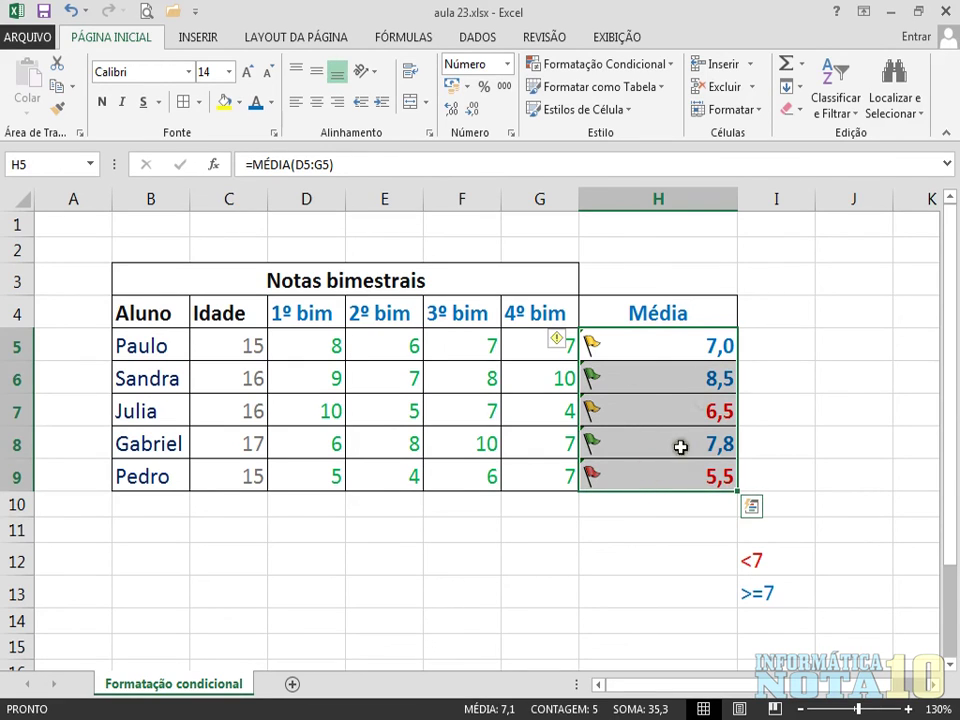
left_click(590, 65)
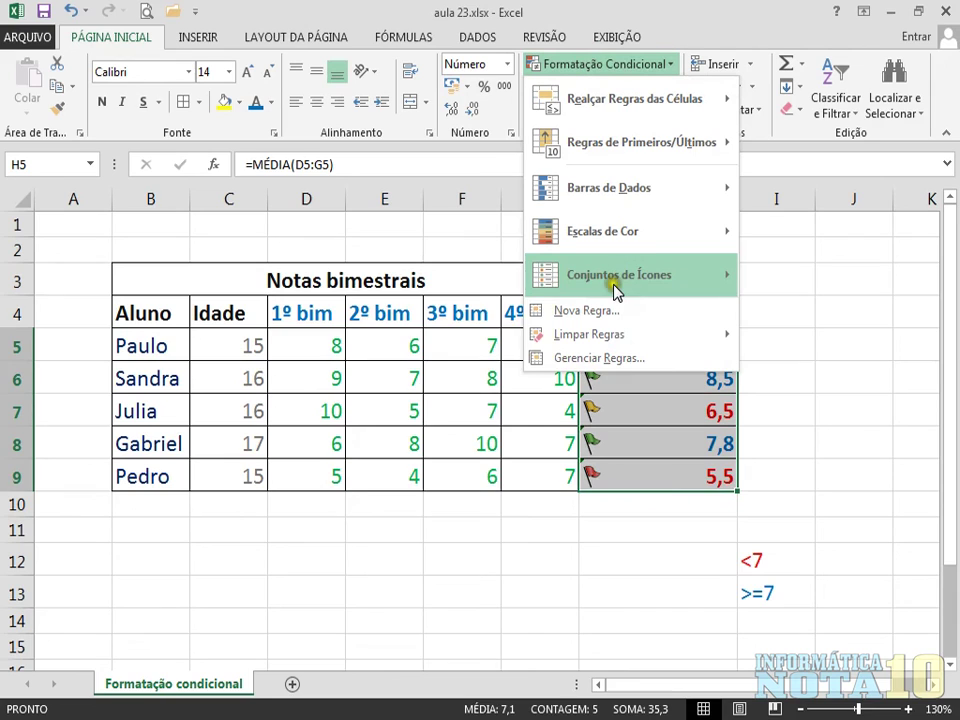
mouse_move(617, 277)
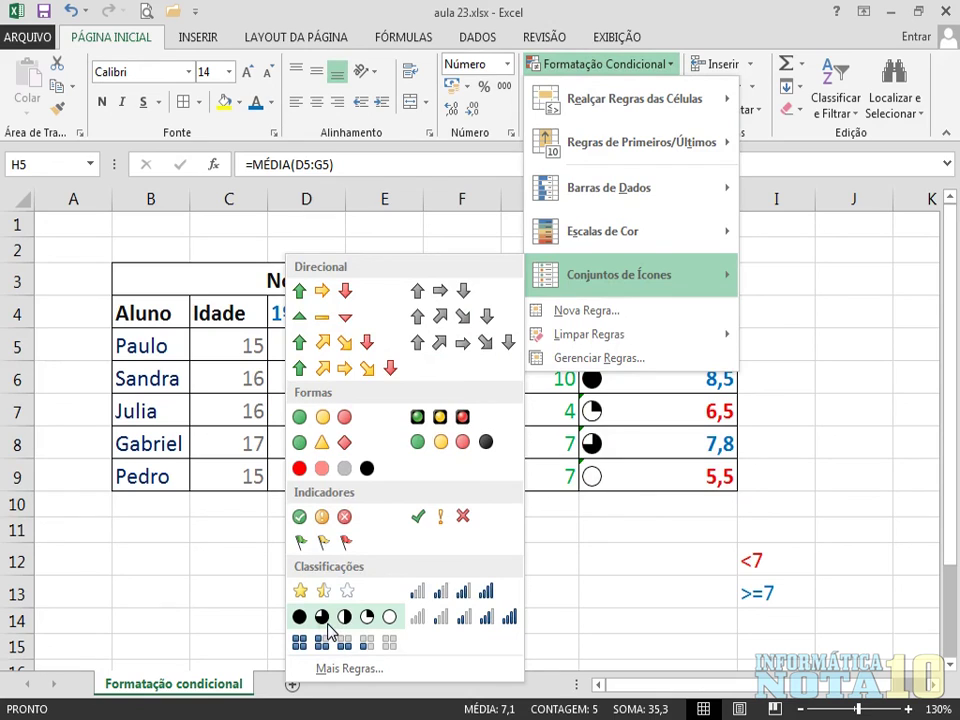
left_click(328, 632)
left_click(603, 549)
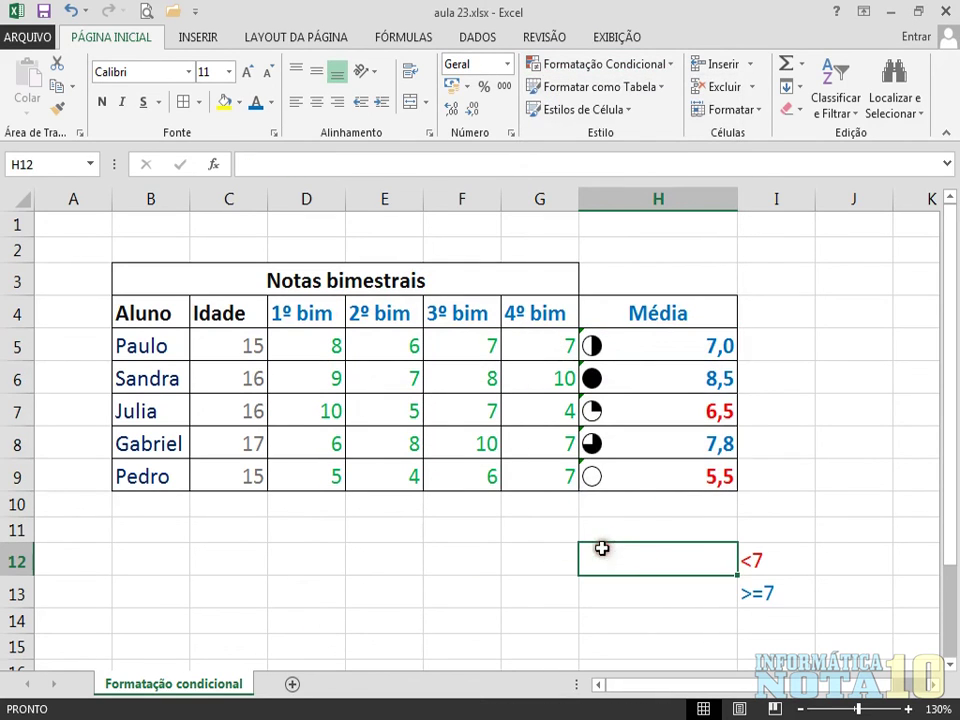
left_click(701, 411)
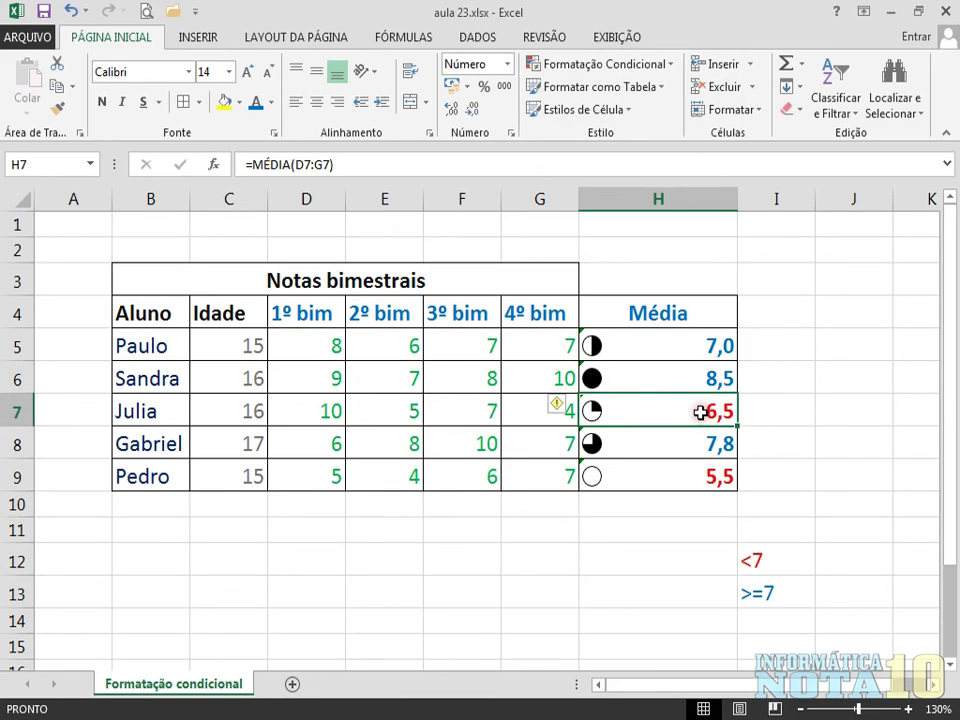
left_click(693, 345)
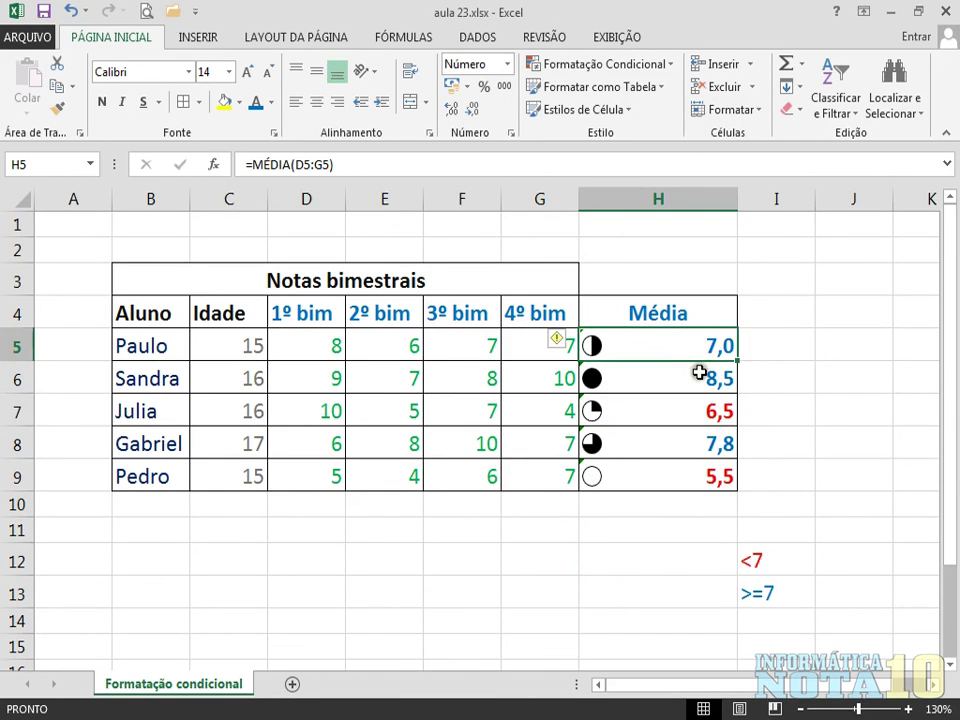
left_click(670, 517)
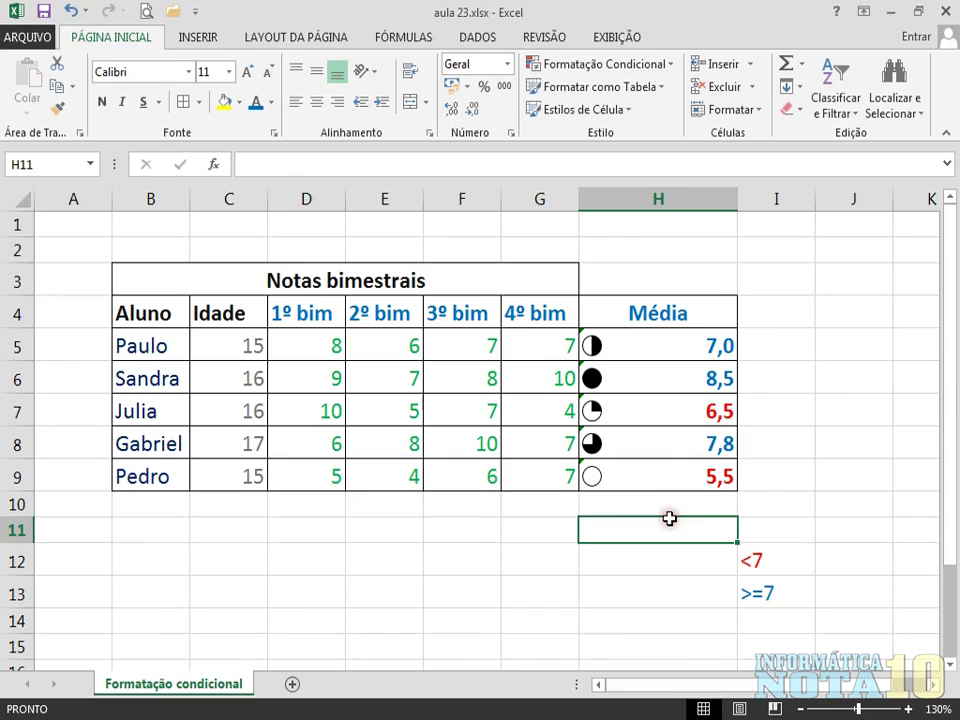